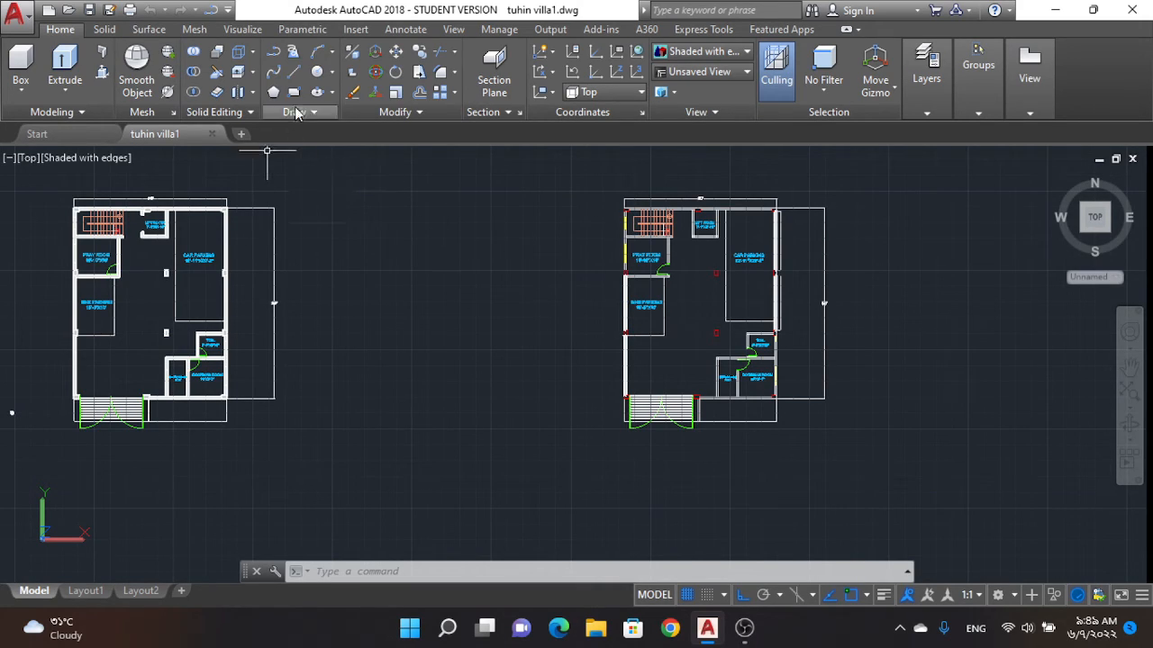
Step: Draw a horizontal line about 49'-2" long in the empty space between the two floor plans
{"action": "left_click", "coordinate": [298, 71]}
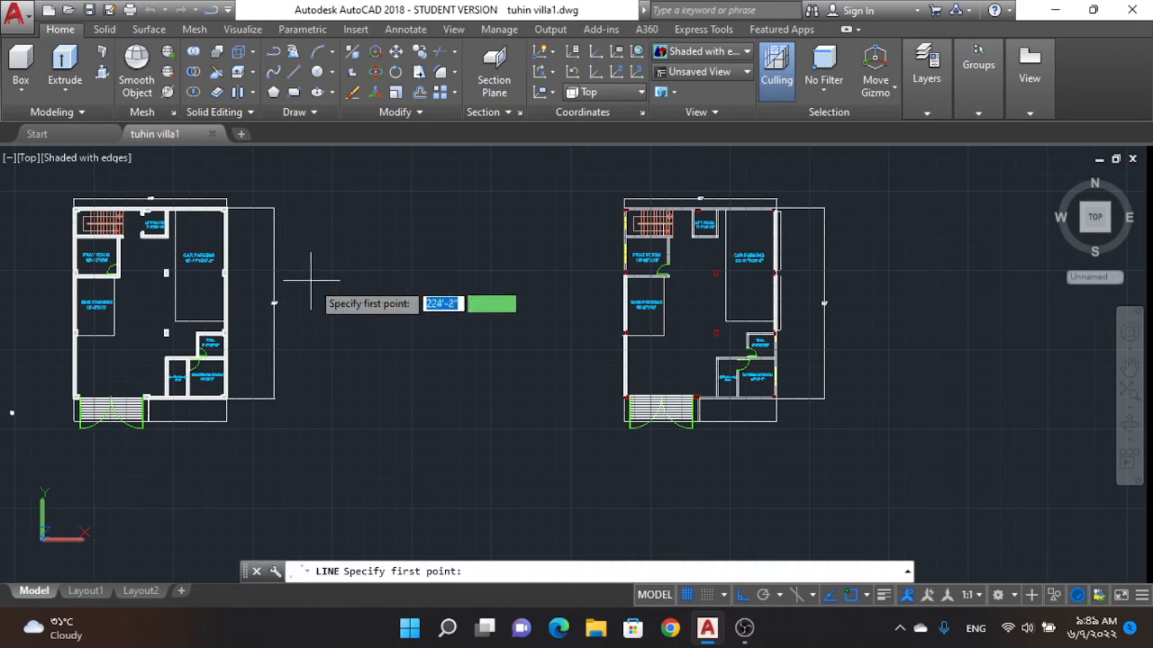
{"action": "left_click", "coordinate": [319, 285]}
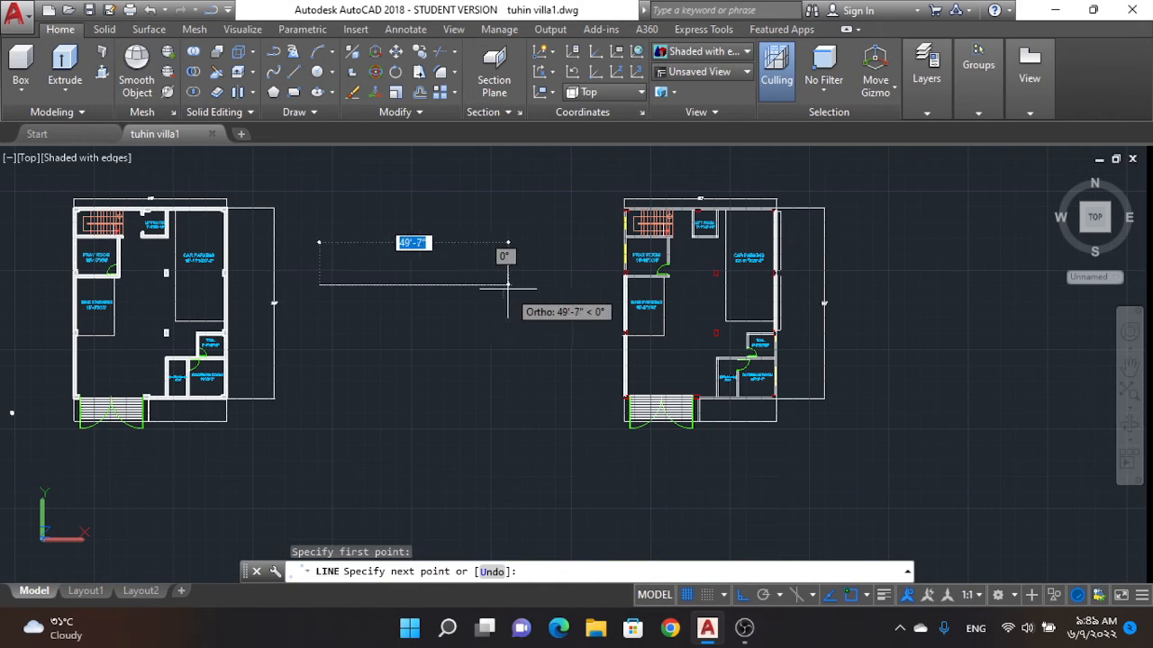
{"action": "left_click", "coordinate": [506, 285]}
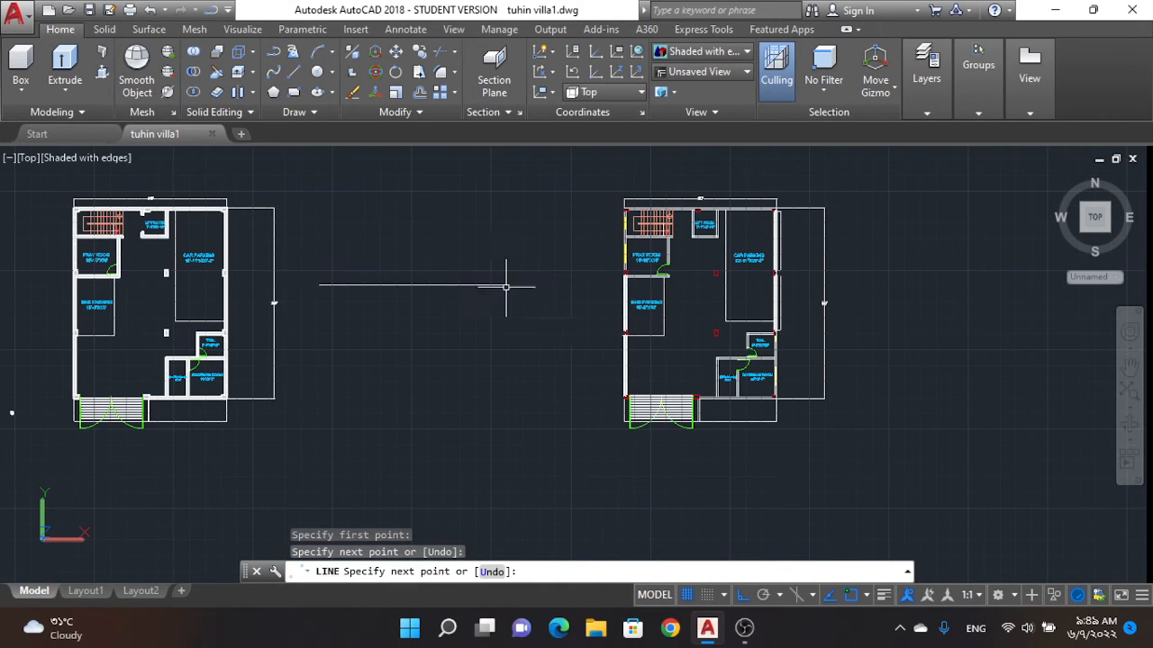
{"action": "key", "text": "Escape"}
{"action": "scroll", "coordinate": [343, 285], "scroll_direction": "up", "scroll_amount": 2}
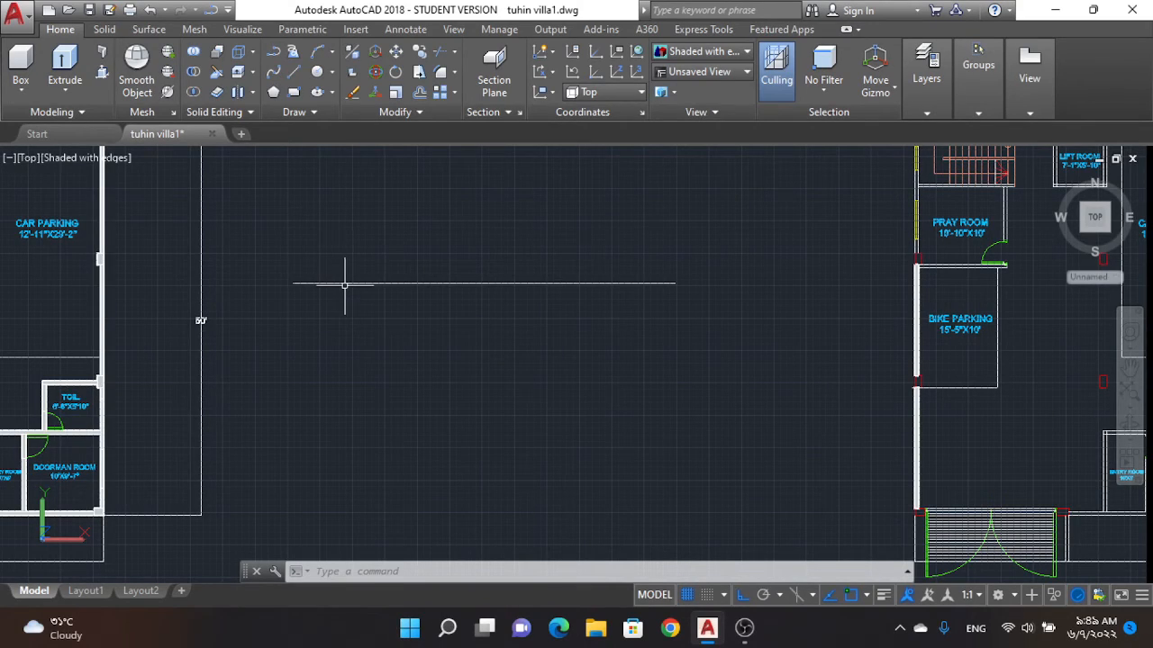
{"action": "scroll", "coordinate": [369, 317], "scroll_direction": "down", "scroll_amount": 4}
{"action": "scroll", "coordinate": [376, 327], "scroll_direction": "up", "scroll_amount": 1}
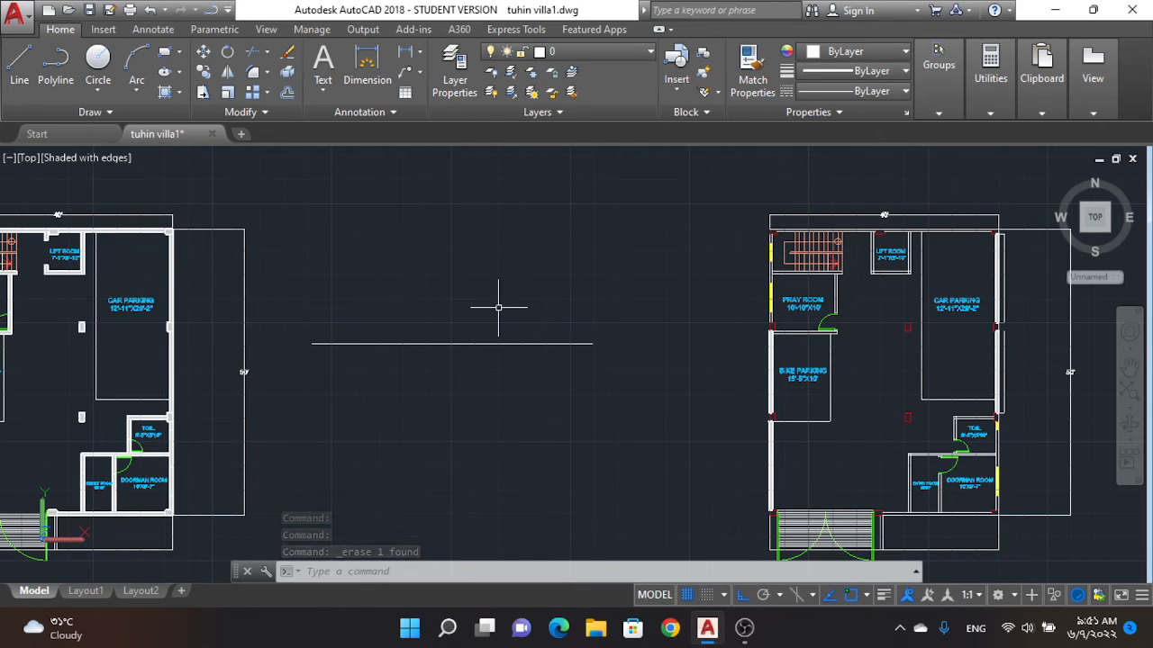
Step: Dimension the horizontal line's length from end to end, placing the dimension just above the line
{"action": "left_click", "coordinate": [370, 81]}
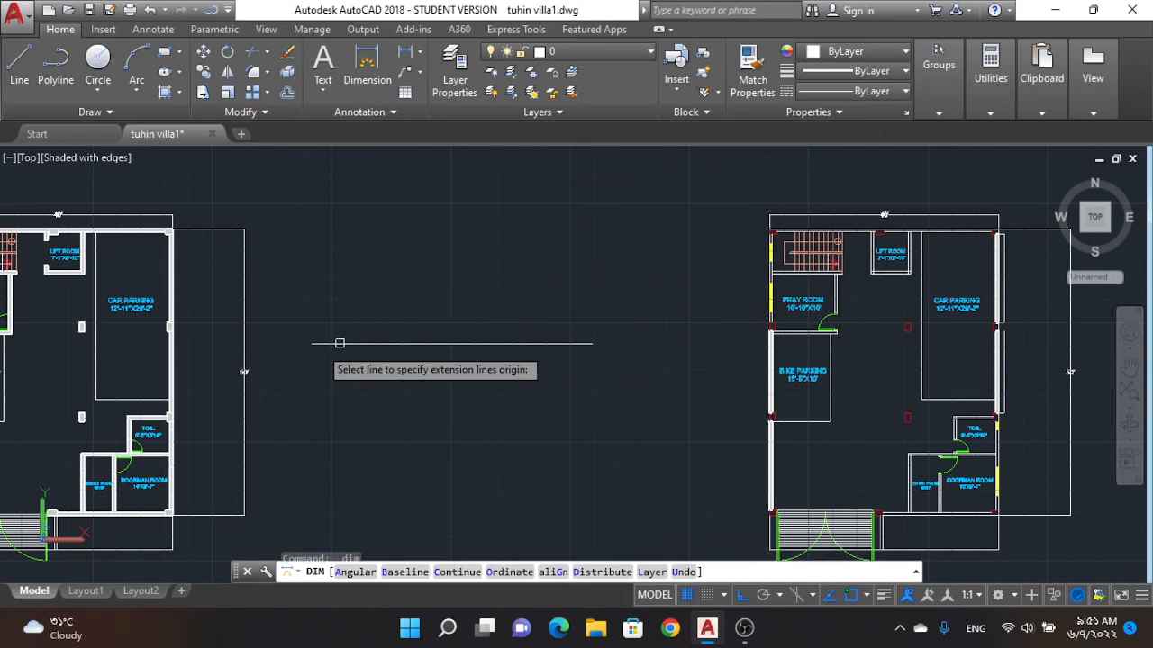
{"action": "left_click", "coordinate": [310, 343]}
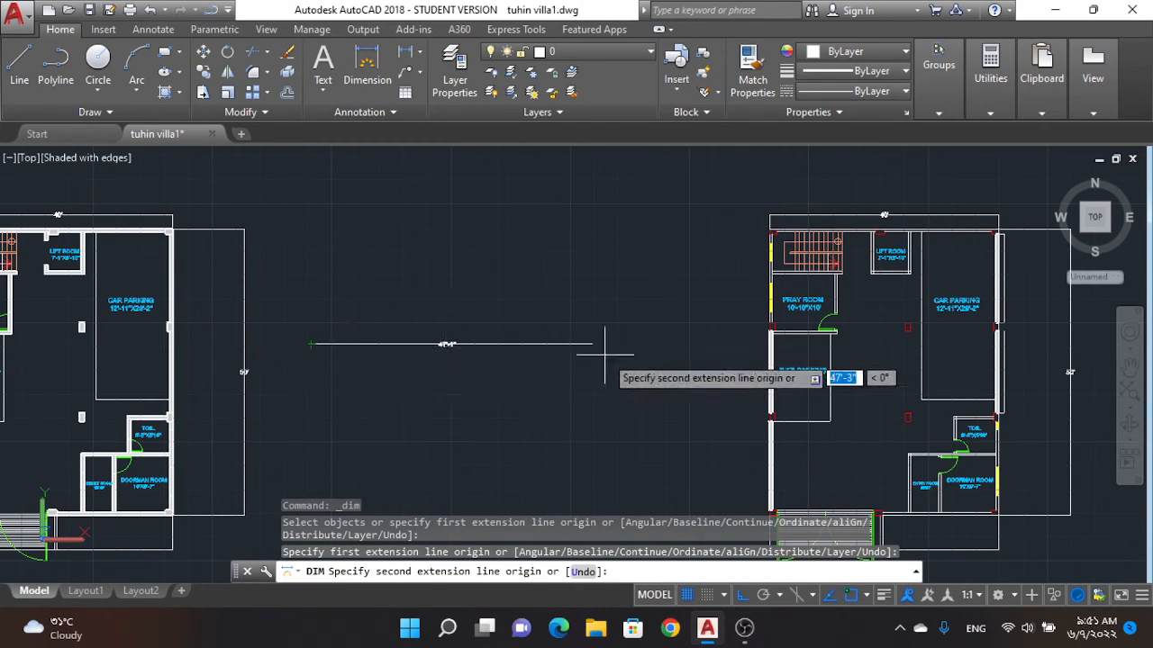
{"action": "left_click", "coordinate": [592, 343]}
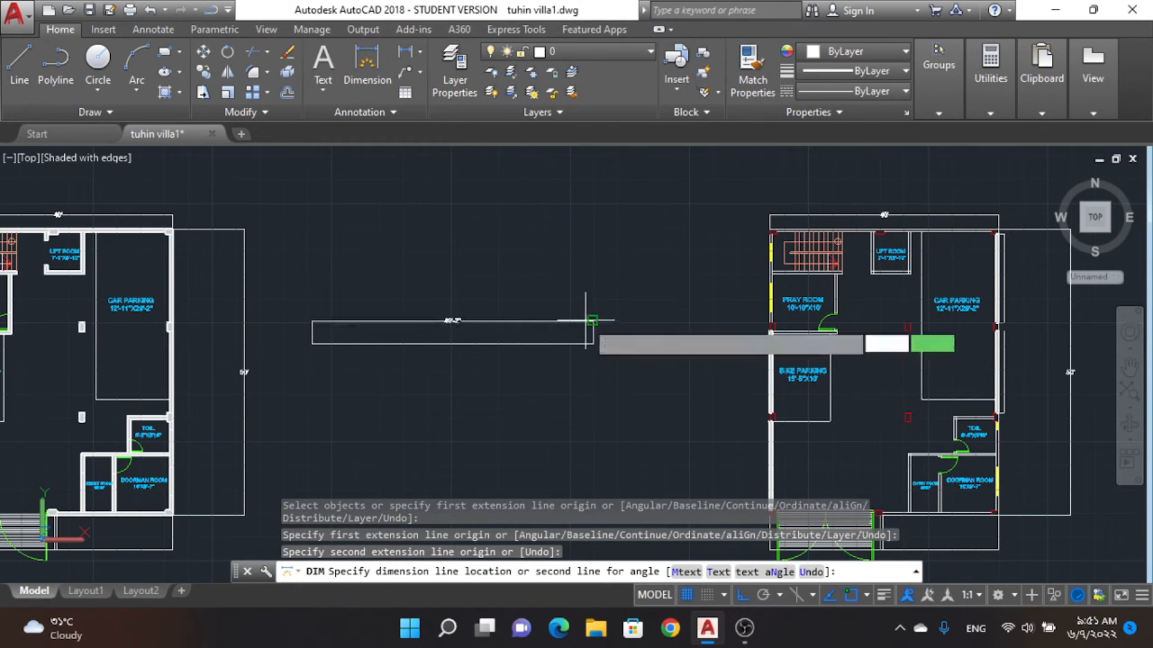
{"action": "left_click", "coordinate": [582, 321]}
{"action": "scroll", "coordinate": [450, 317], "scroll_direction": "up", "scroll_amount": 6}
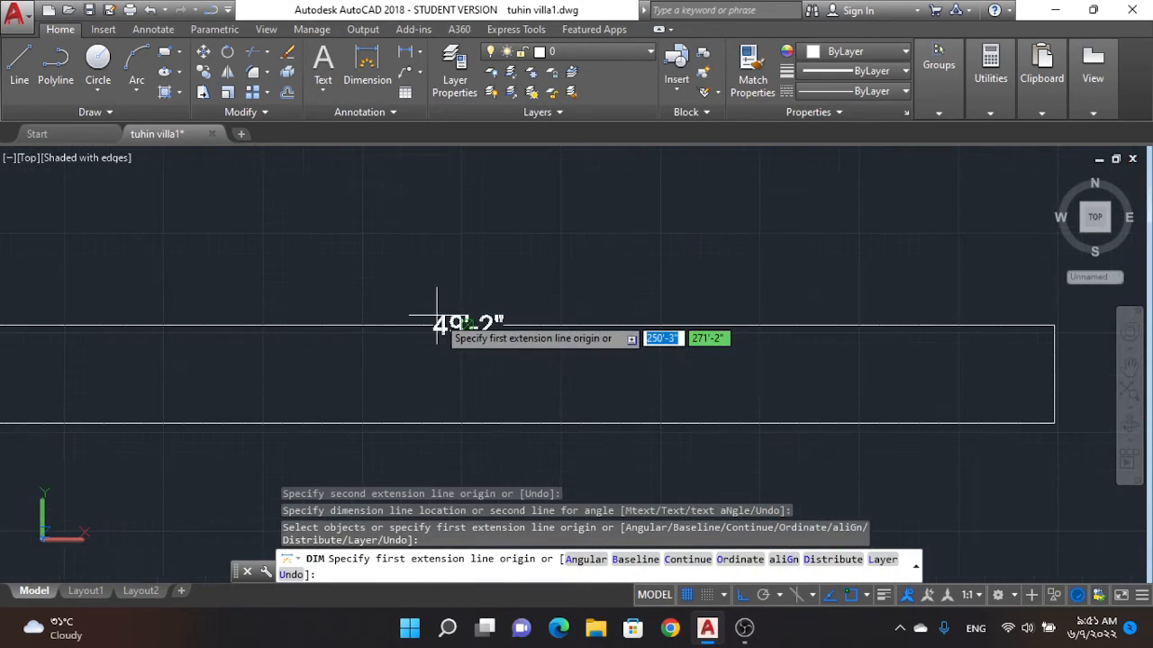
{"action": "scroll", "coordinate": [446, 341], "scroll_direction": "up", "scroll_amount": 2}
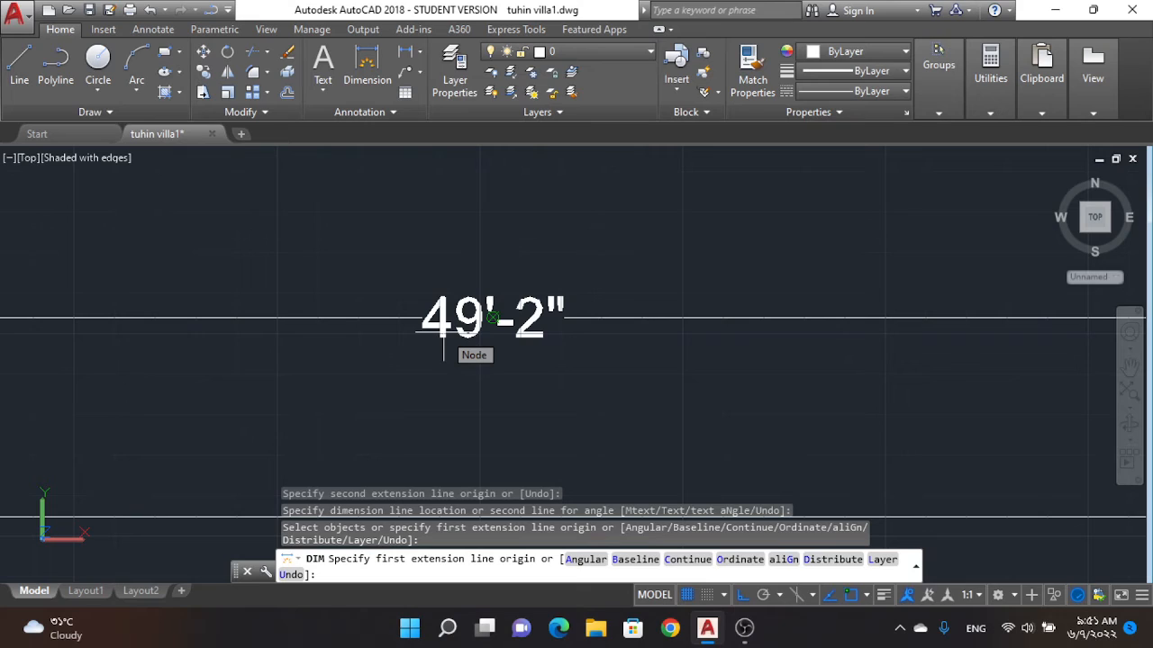
{"action": "key", "text": "Escape"}
{"action": "key", "text": "Escape"}
{"action": "key", "text": "Escape"}
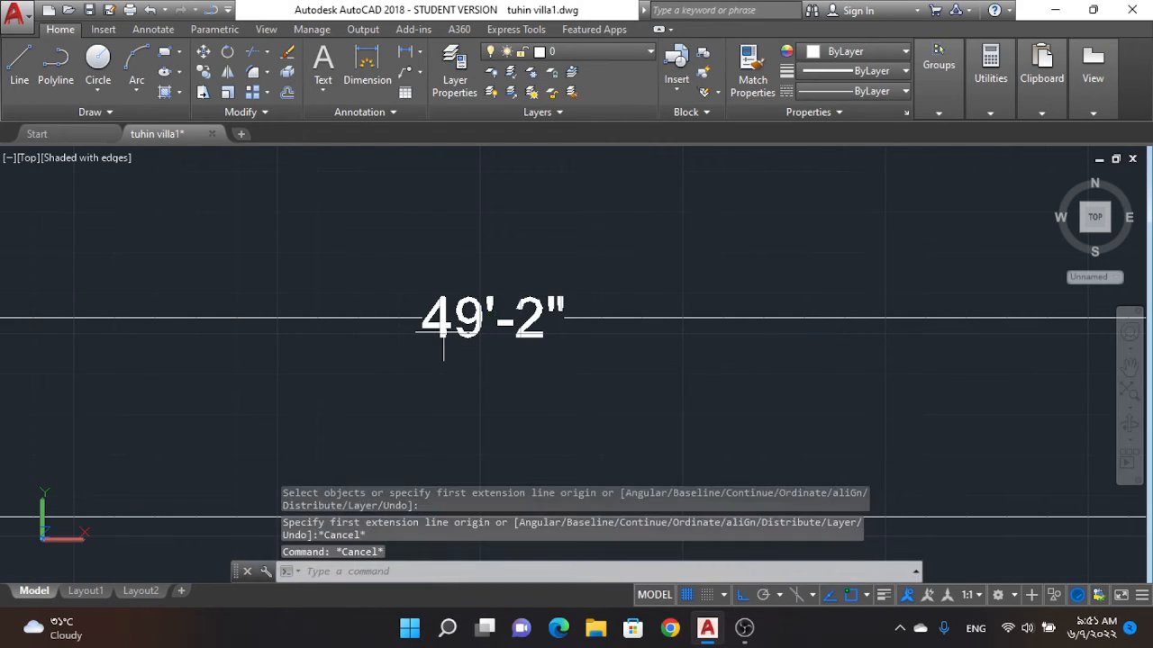
{"action": "scroll", "coordinate": [444, 333], "scroll_direction": "down", "scroll_amount": 5}
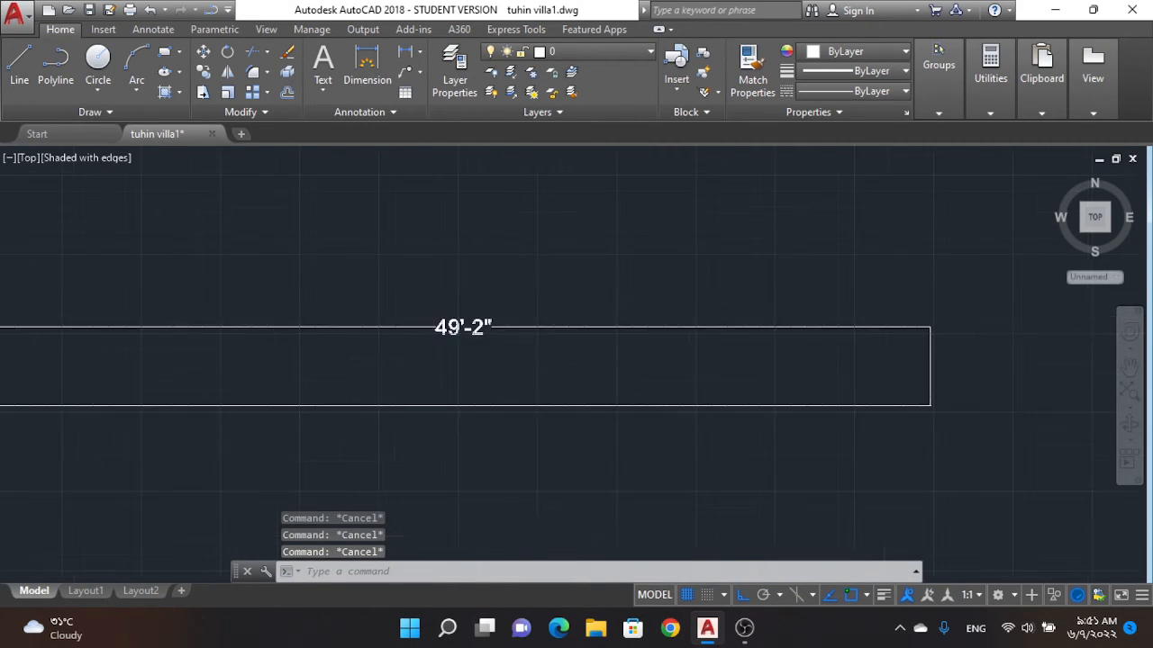
Step: Erase the dimension placed above the horizontal line
{"action": "left_click", "coordinate": [451, 329]}
{"action": "right_click", "coordinate": [412, 267]}
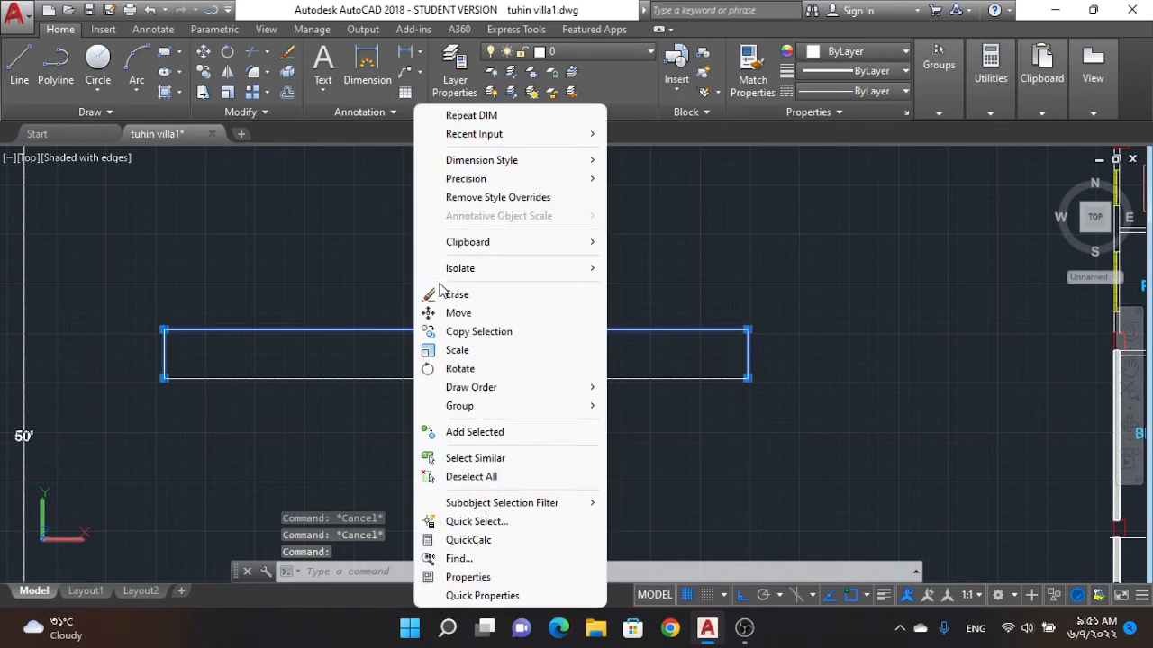
{"action": "left_click", "coordinate": [432, 365]}
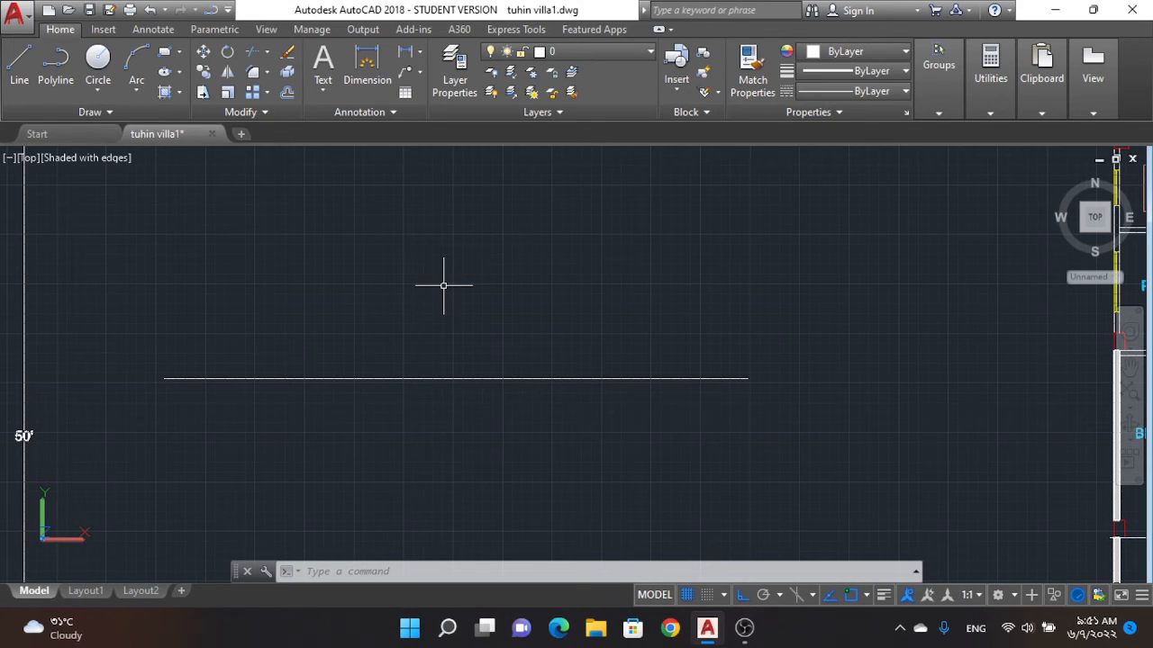
Step: Modify the Copy of Standard style in the Dimension Style Manager, setting the dimension line color to Red
{"action": "type", "text": "d"}
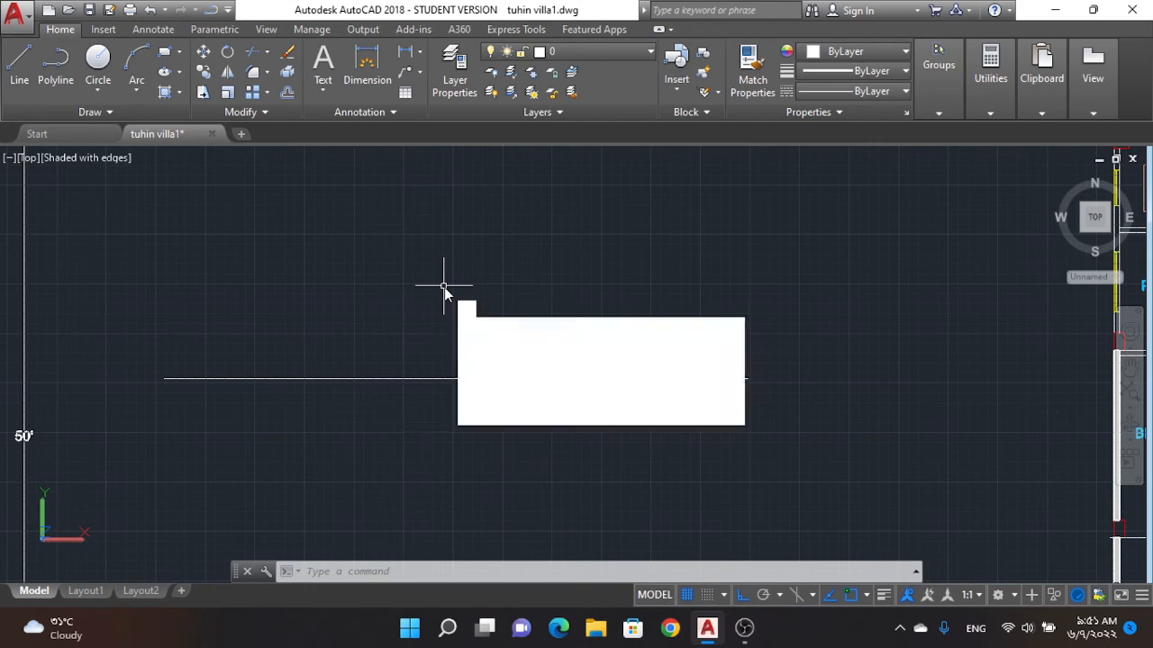
{"action": "key", "text": "Escape"}
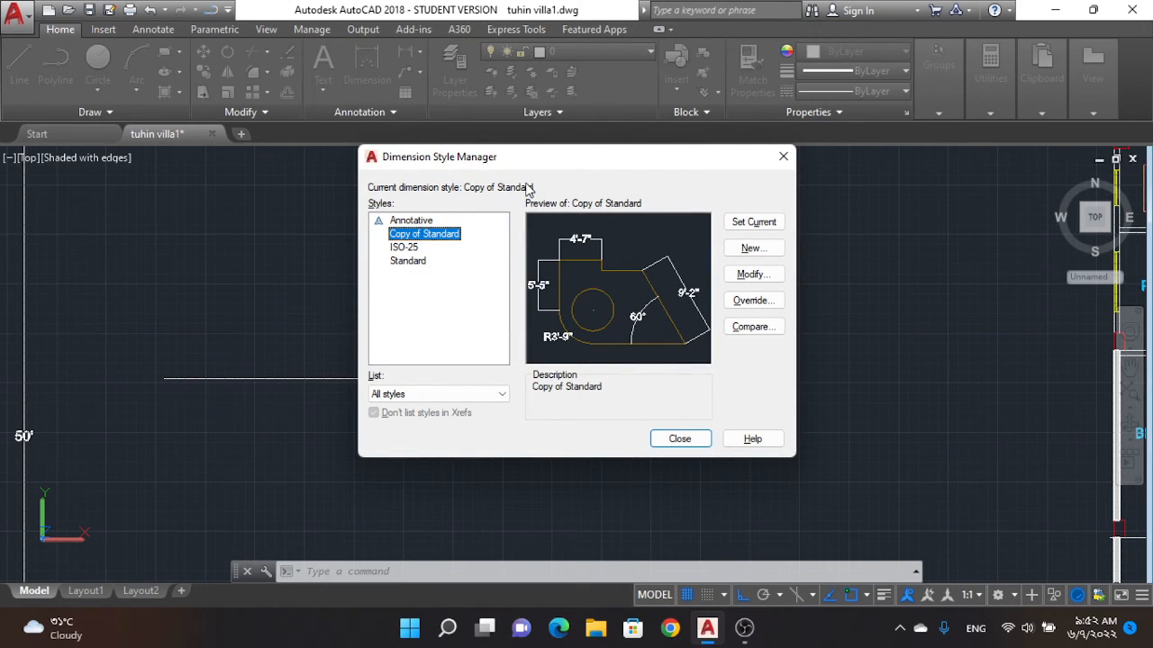
{"action": "left_click", "coordinate": [750, 277]}
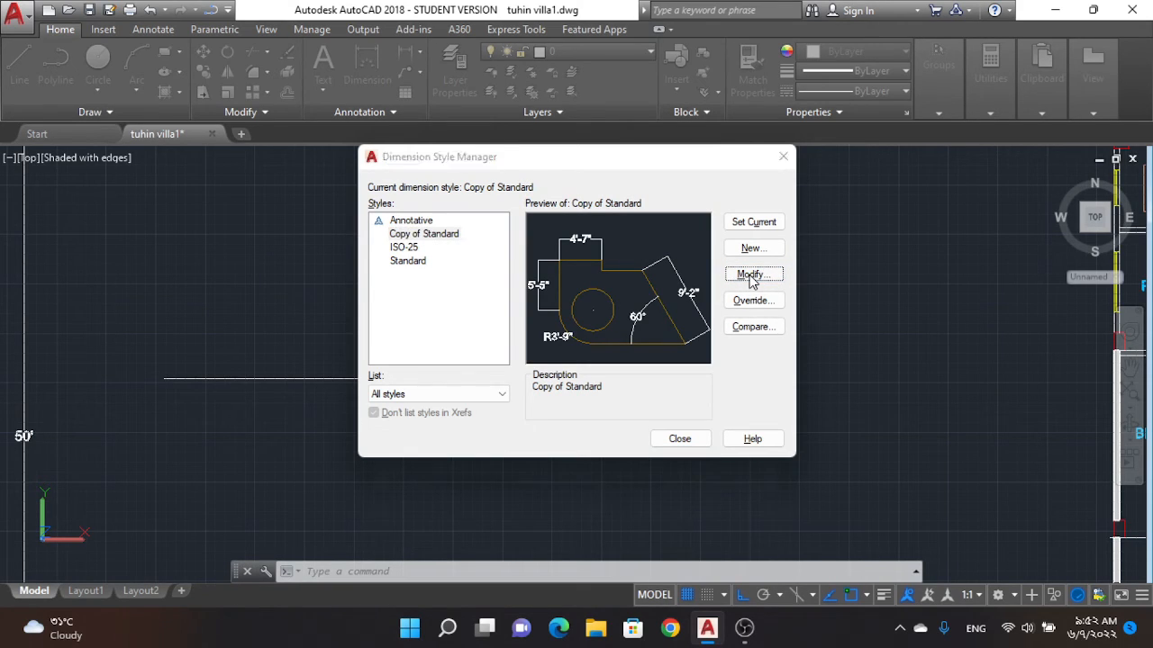
{"action": "left_click", "coordinate": [369, 132]}
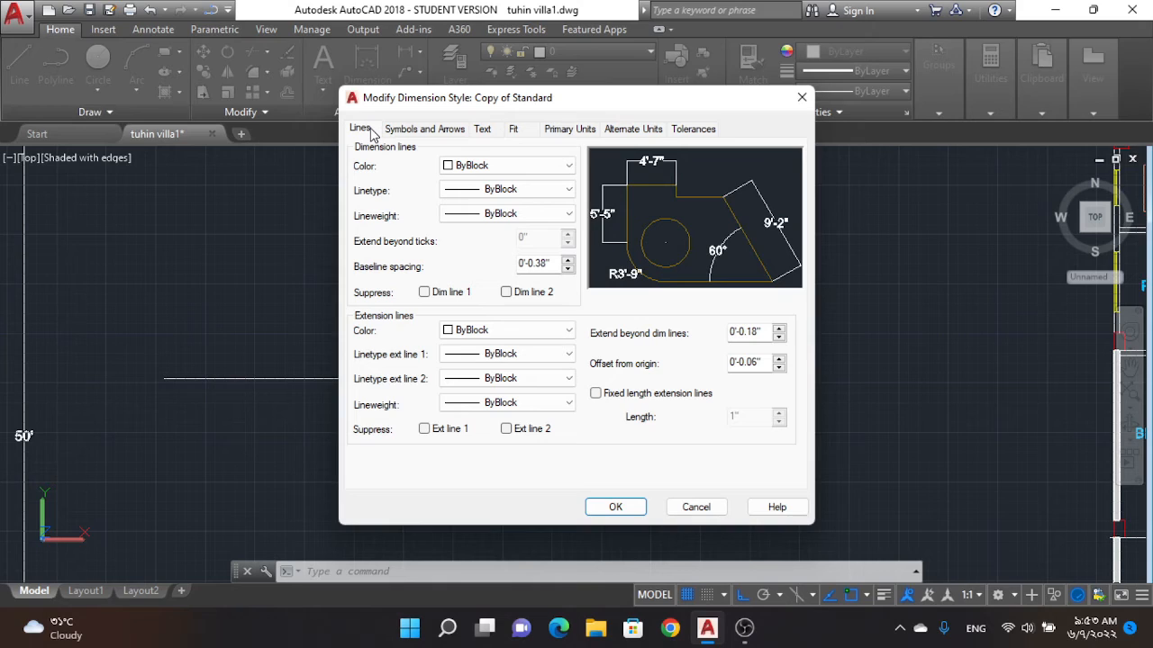
{"action": "left_click", "coordinate": [468, 166]}
{"action": "left_click", "coordinate": [468, 209]}
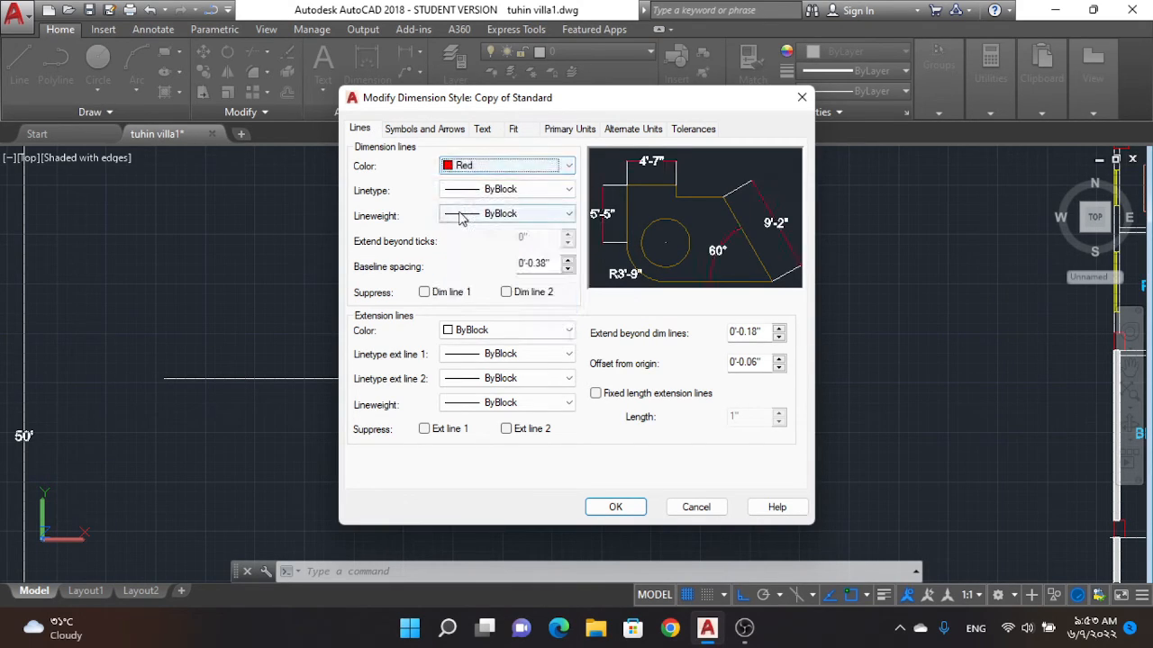
{"action": "left_click", "coordinate": [479, 167]}
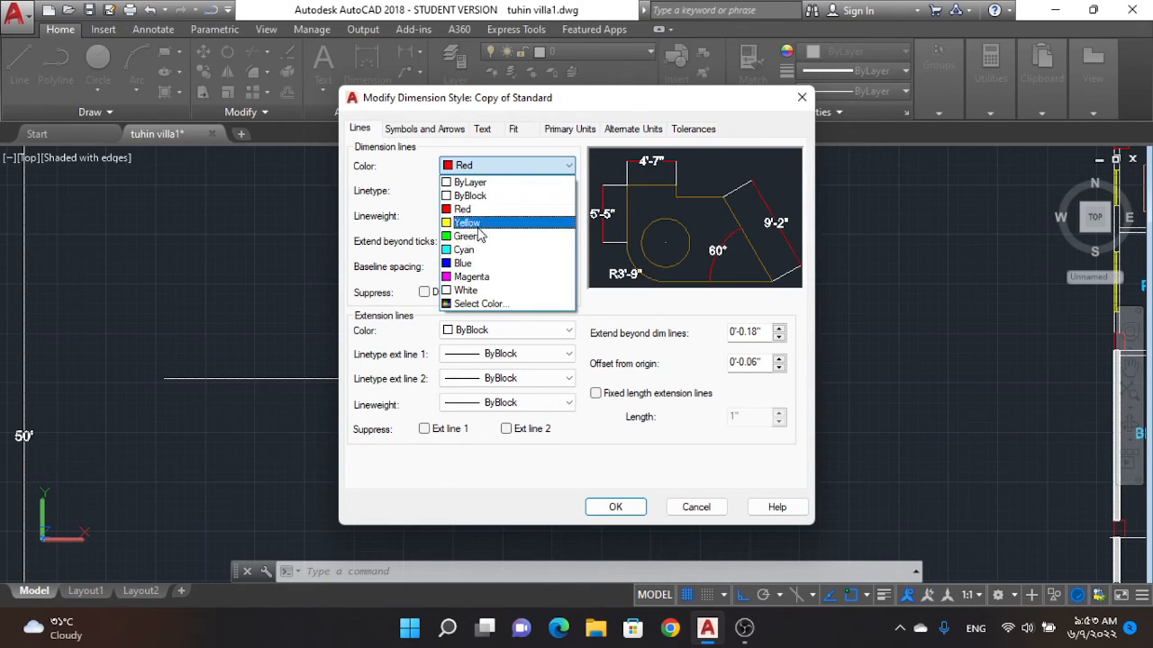
{"action": "left_click", "coordinate": [477, 208]}
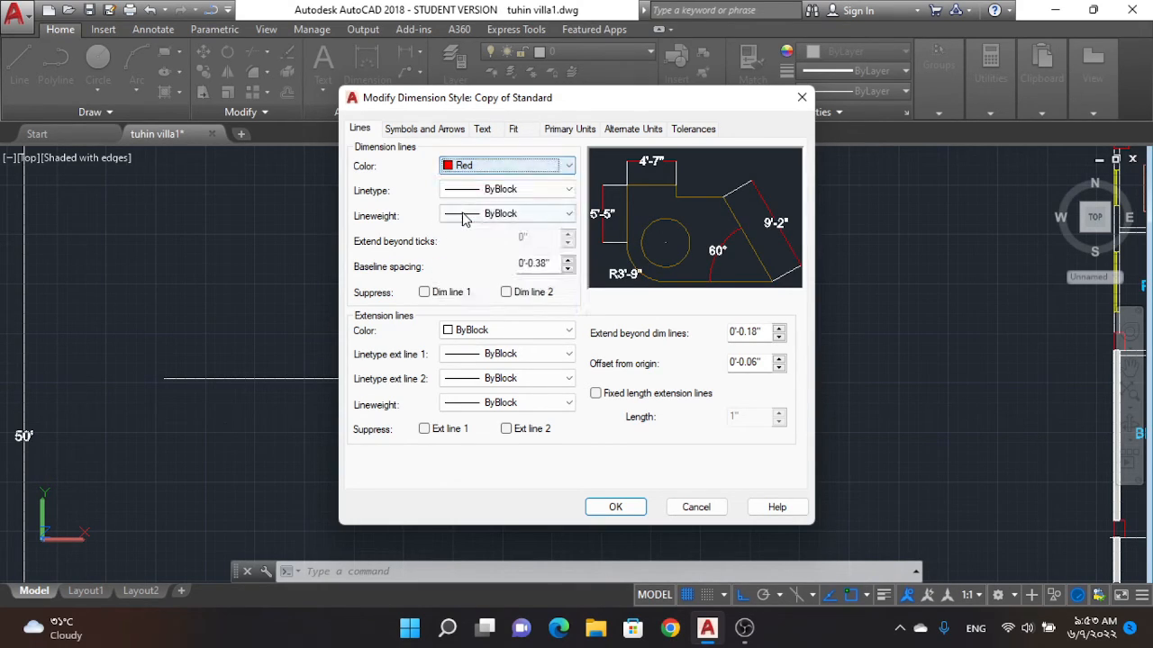
Step: Keep the dimension lines' linetype and lineweight at ByBlock and raise their baseline spacing to 10"
{"action": "left_click", "coordinate": [474, 194]}
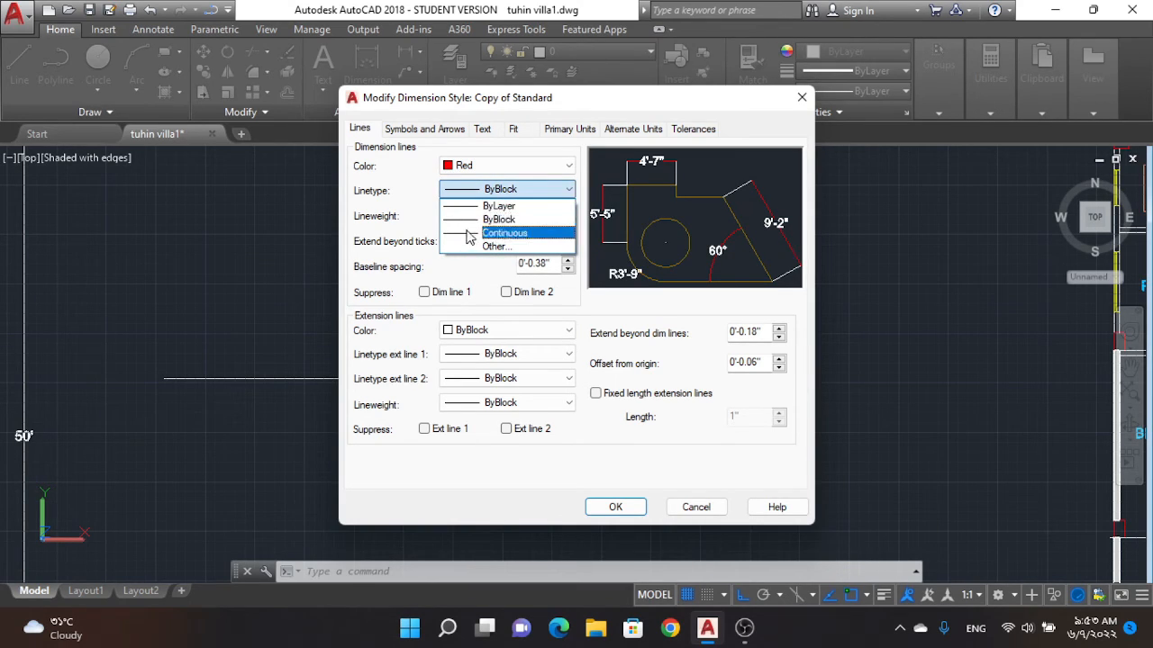
{"action": "left_click", "coordinate": [498, 188]}
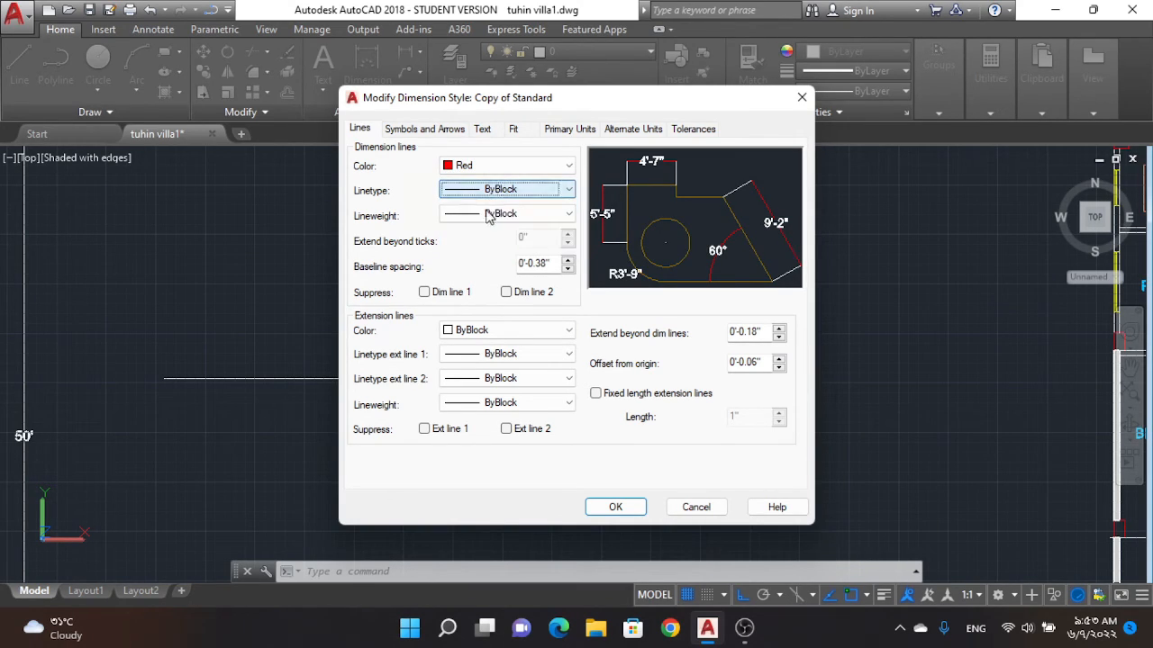
{"action": "left_click", "coordinate": [489, 213]}
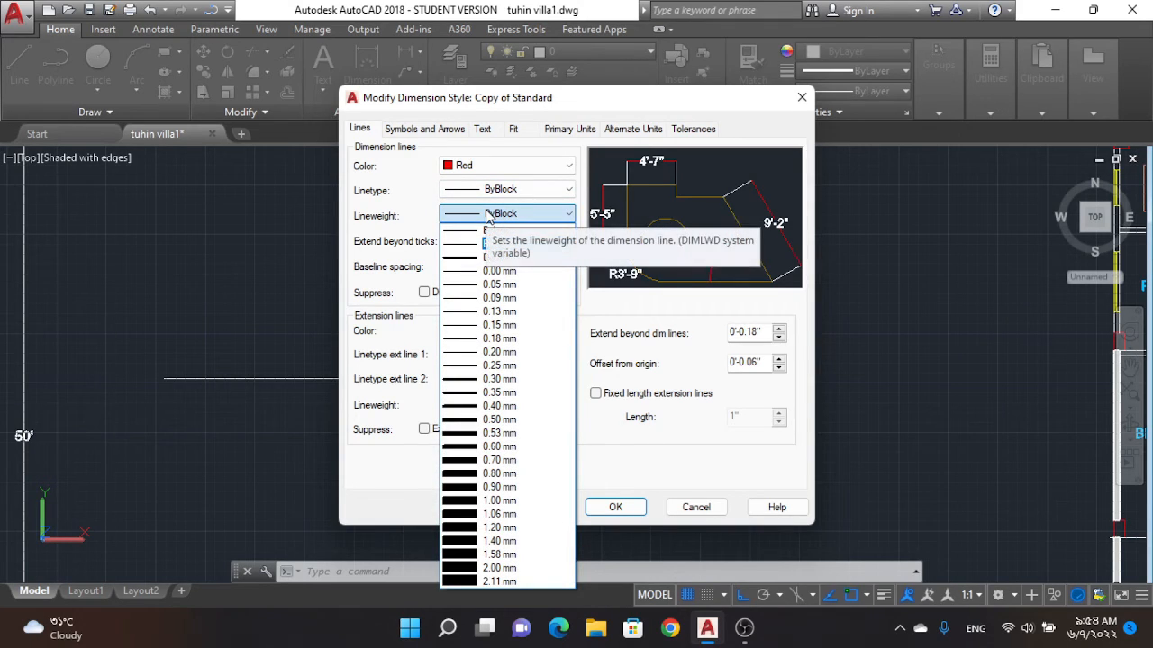
{"action": "left_click", "coordinate": [487, 216]}
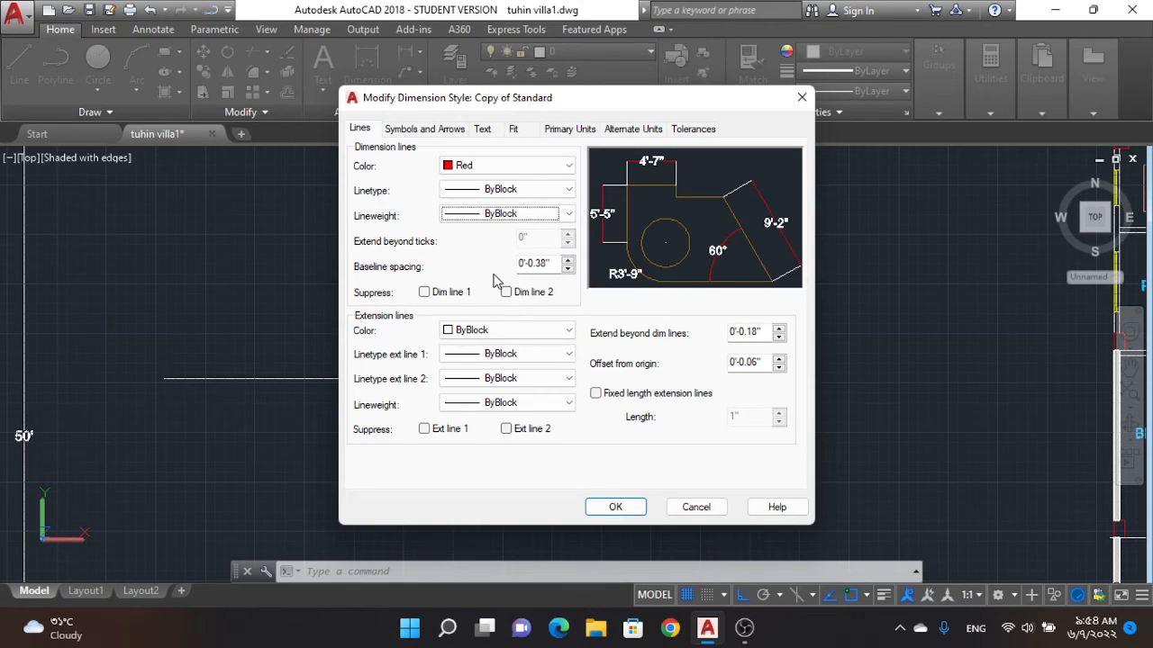
{"action": "left_click", "coordinate": [569, 268]}
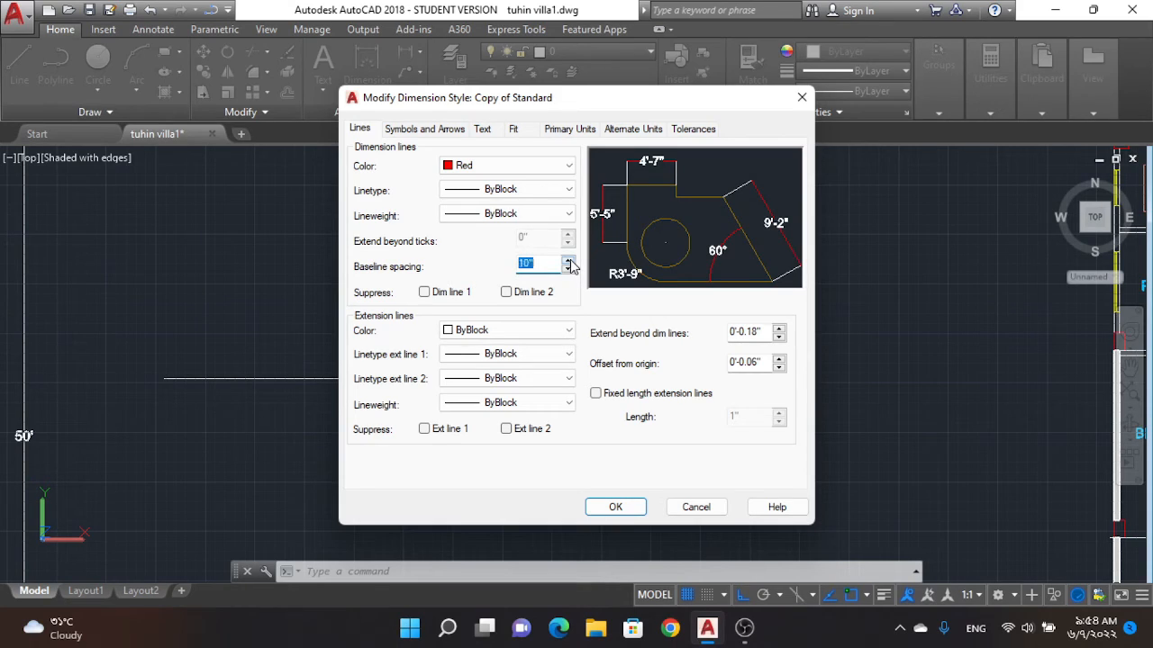
{"action": "left_click", "coordinate": [567, 260]}
Step: Keep the dimension text style at Standard and set the text color to Yellow
{"action": "left_click", "coordinate": [453, 129]}
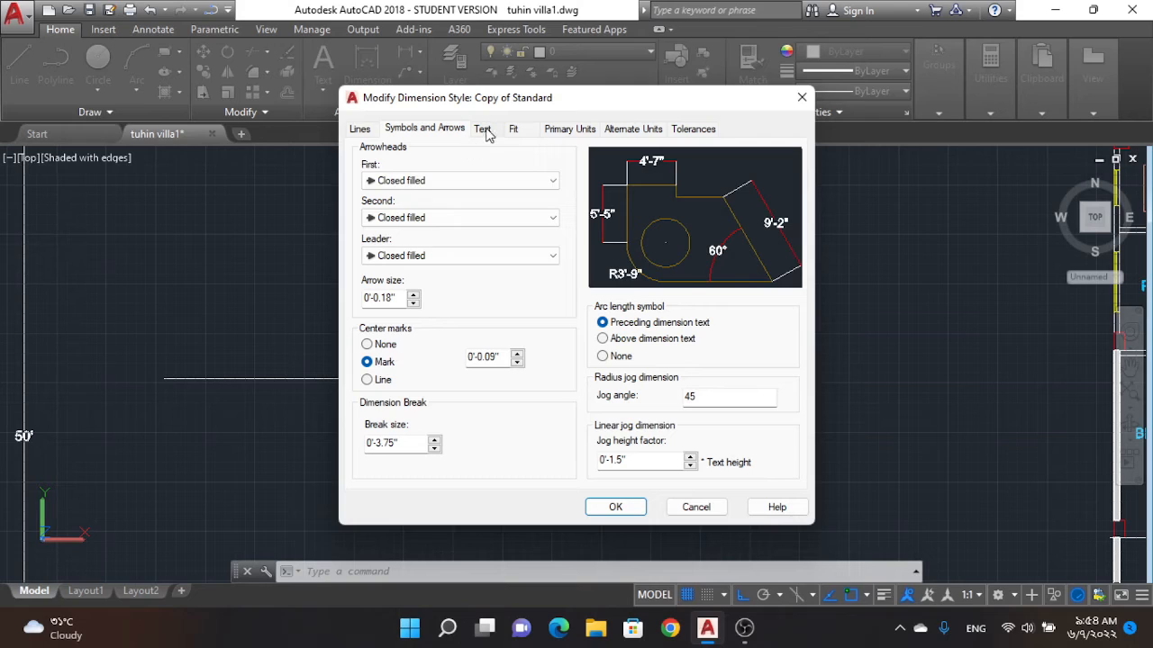
{"action": "left_click", "coordinate": [484, 131]}
{"action": "left_click", "coordinate": [500, 173]}
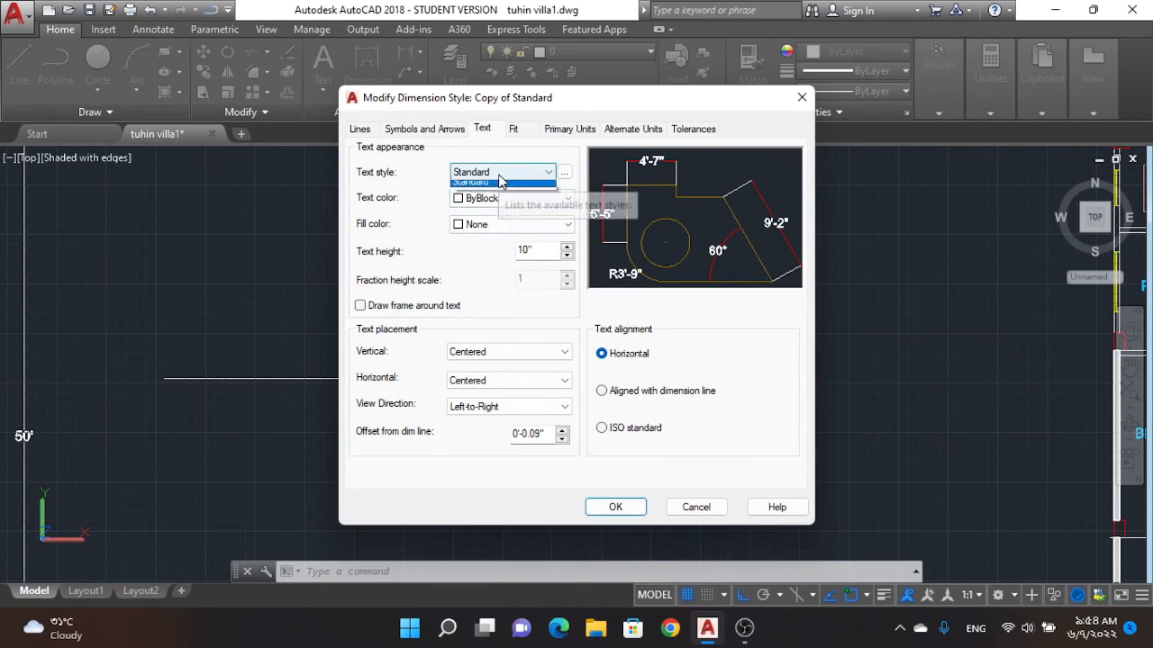
{"action": "left_click", "coordinate": [486, 183]}
{"action": "left_click", "coordinate": [509, 198]}
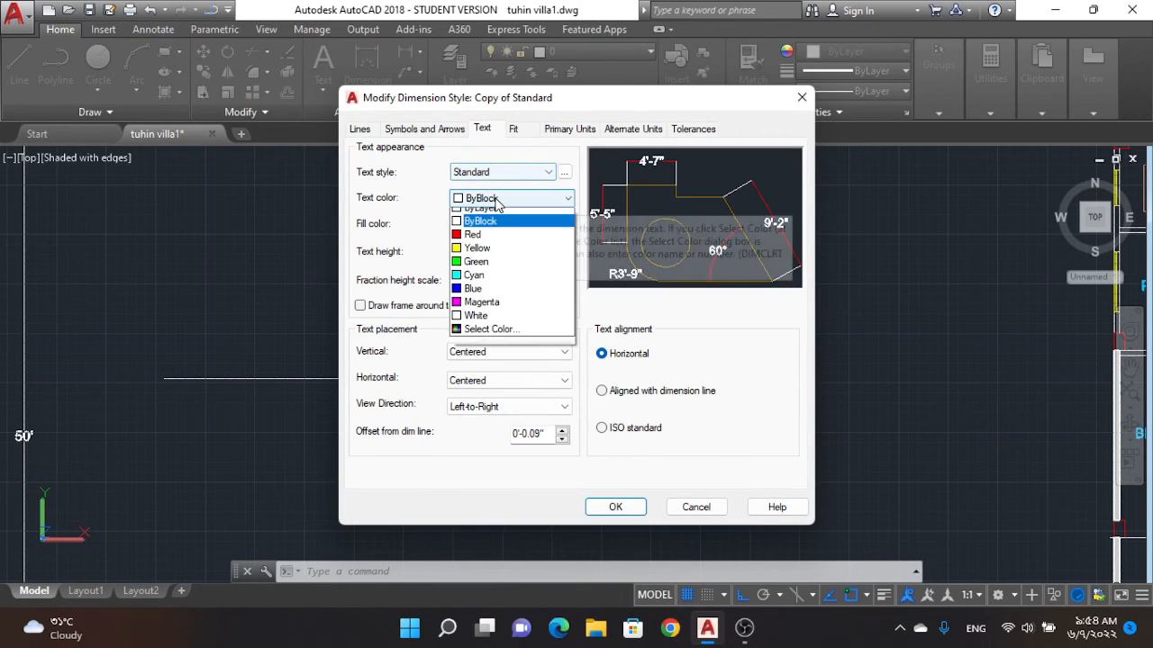
{"action": "left_click", "coordinate": [477, 256]}
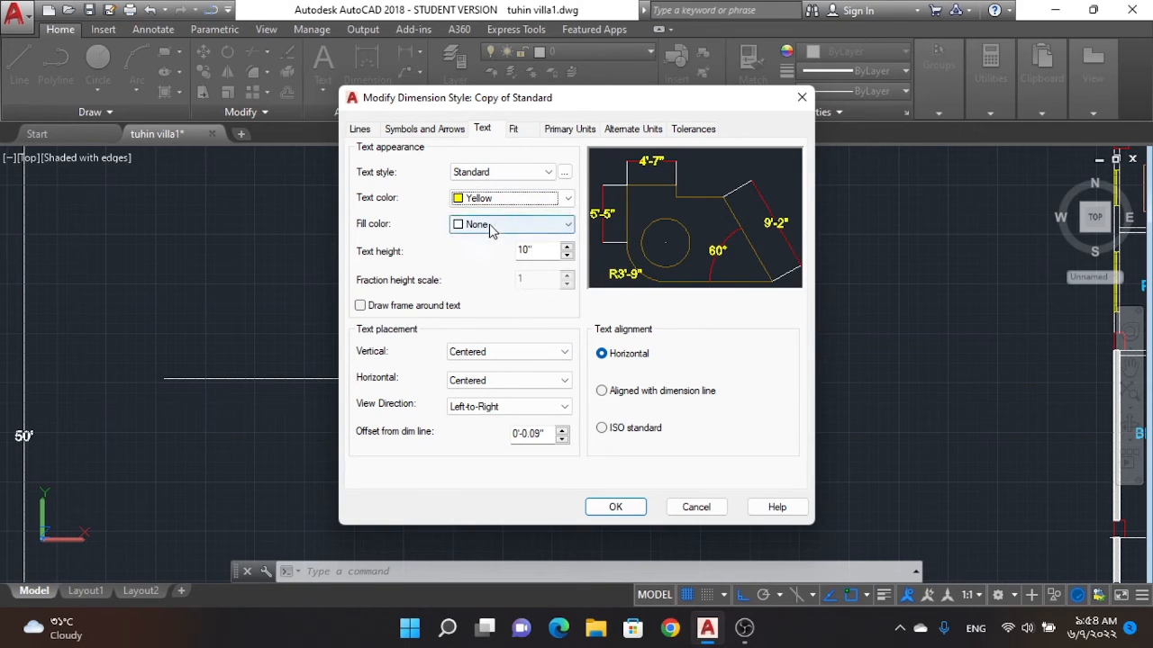
Step: Try Cyan as the dimension text's fill color, and return the fill to None
{"action": "left_click", "coordinate": [490, 225]}
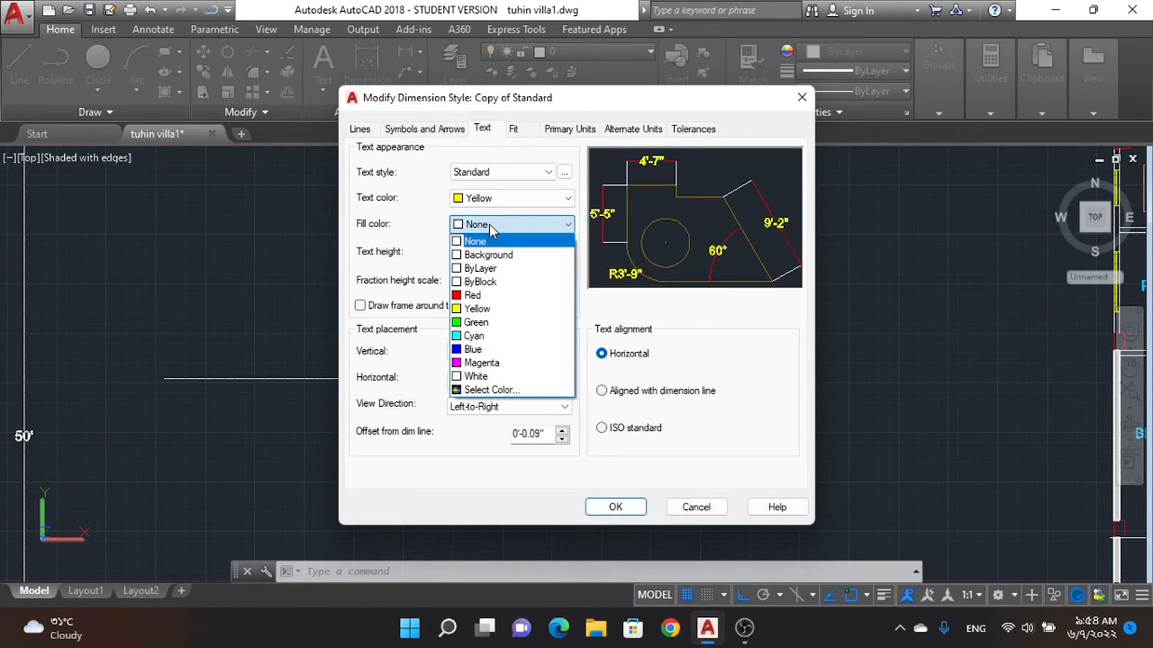
{"action": "left_click", "coordinate": [464, 337]}
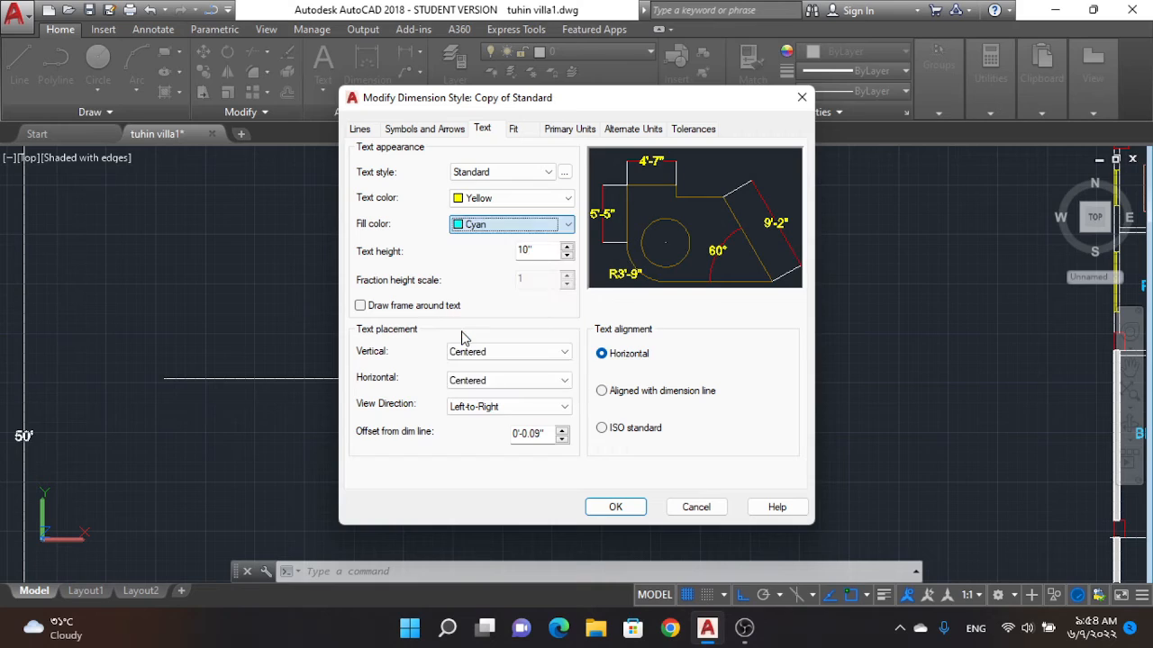
{"action": "left_click", "coordinate": [486, 225]}
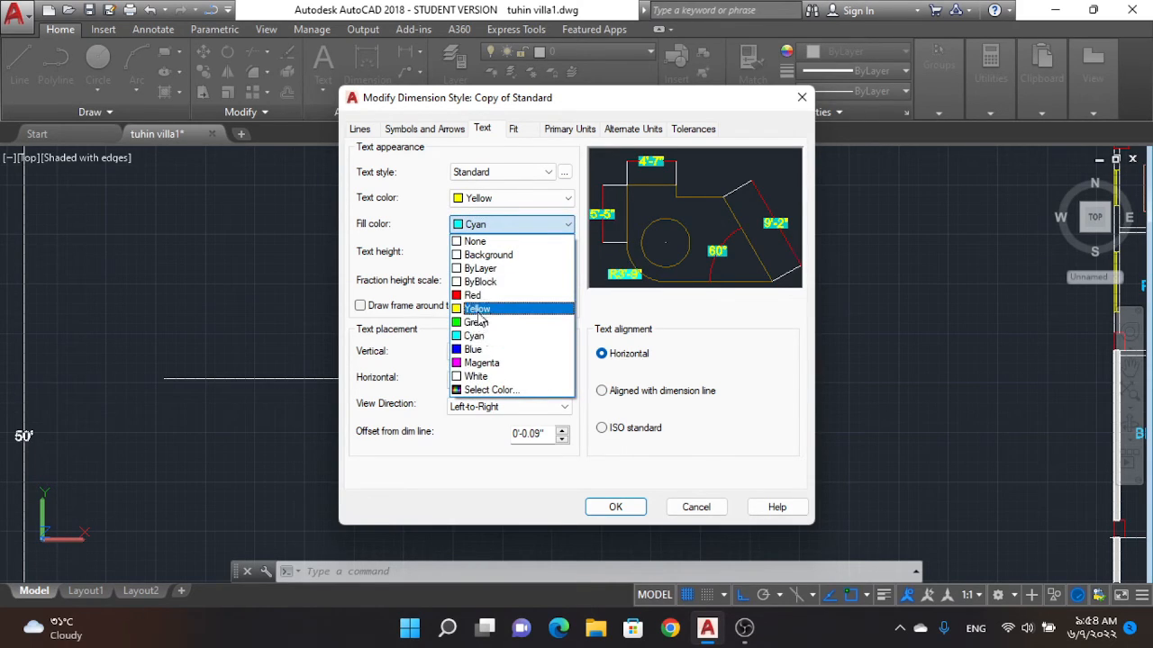
{"action": "left_click", "coordinate": [474, 241]}
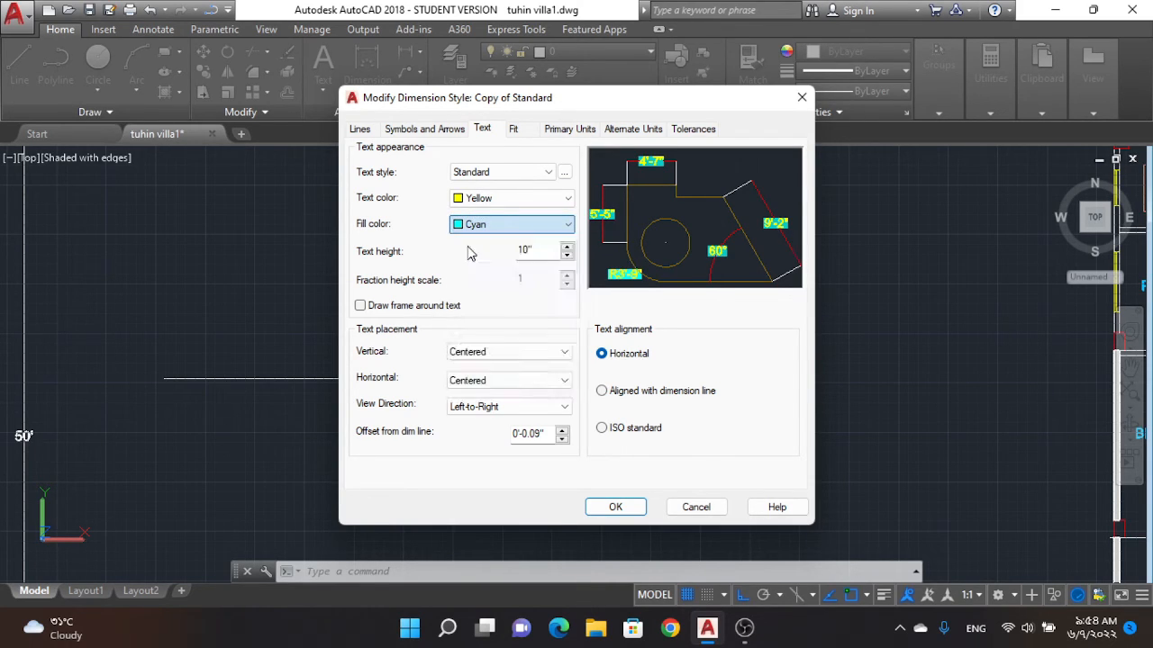
Step: Set the dimension text height to 1'-3"
{"action": "left_click", "coordinate": [567, 259]}
{"action": "left_click", "coordinate": [567, 249]}
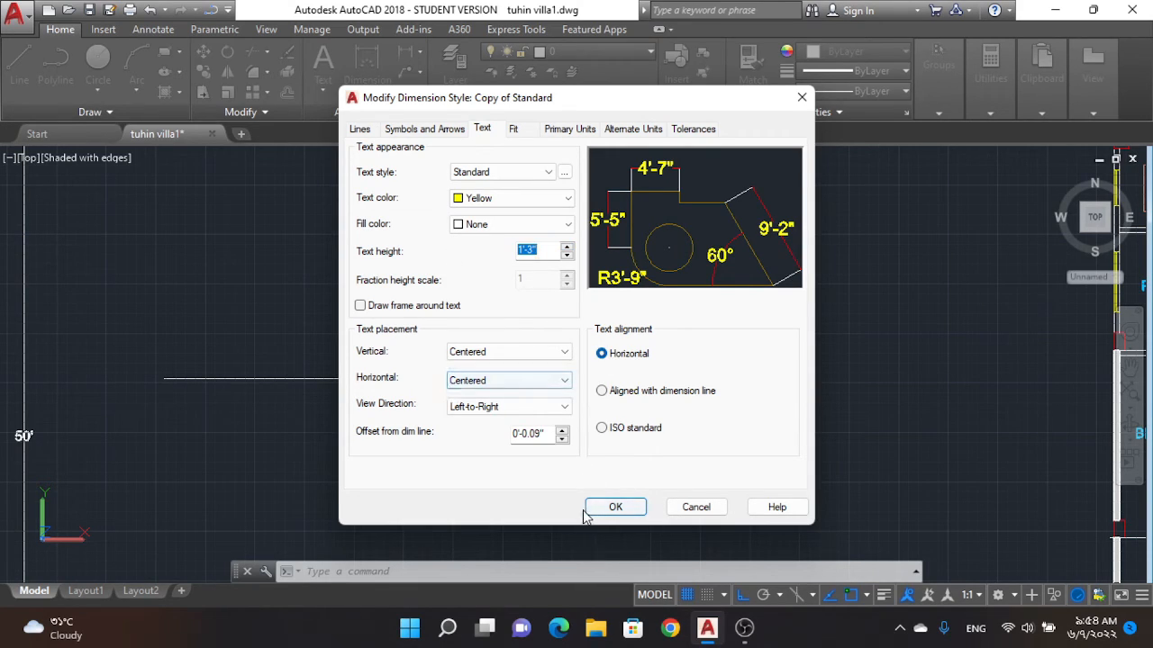
Step: Keep the style's linear dimension units at Engineering format with a precision of 0'-0"
{"action": "left_click", "coordinate": [515, 129]}
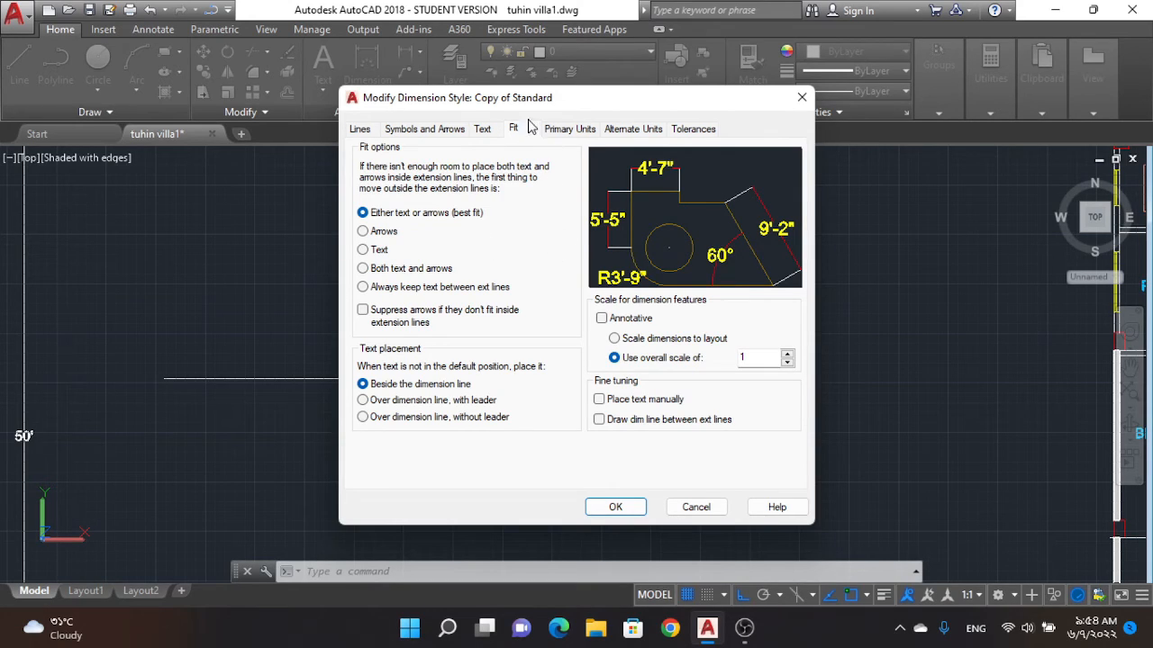
{"action": "left_click", "coordinate": [549, 130]}
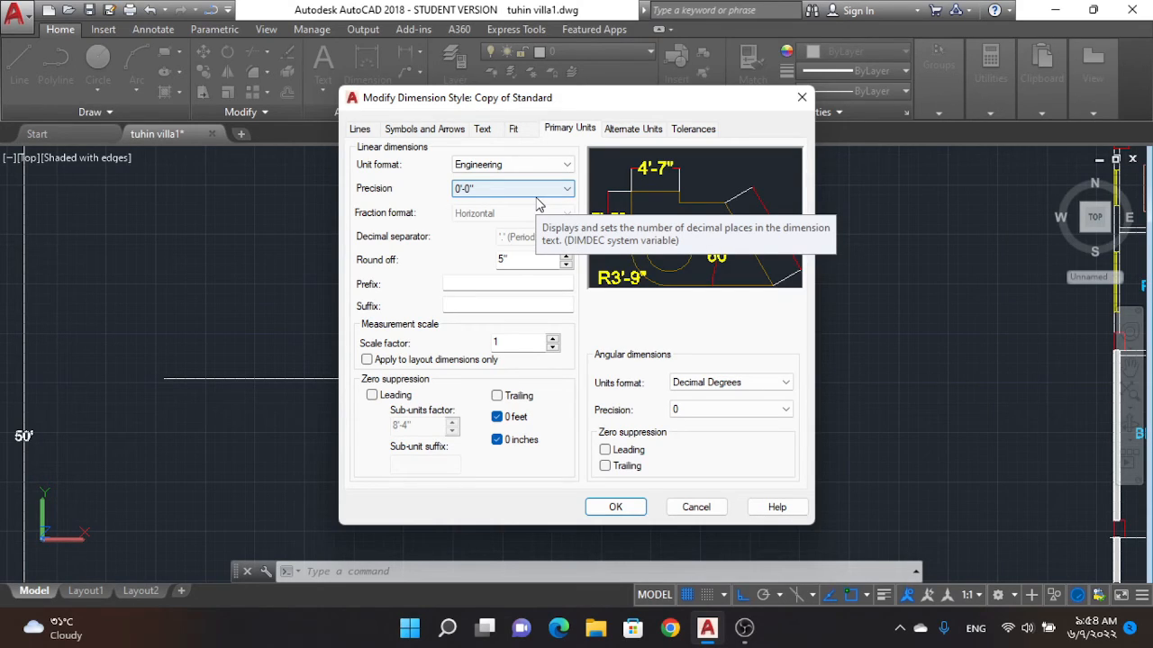
{"action": "left_click", "coordinate": [522, 165]}
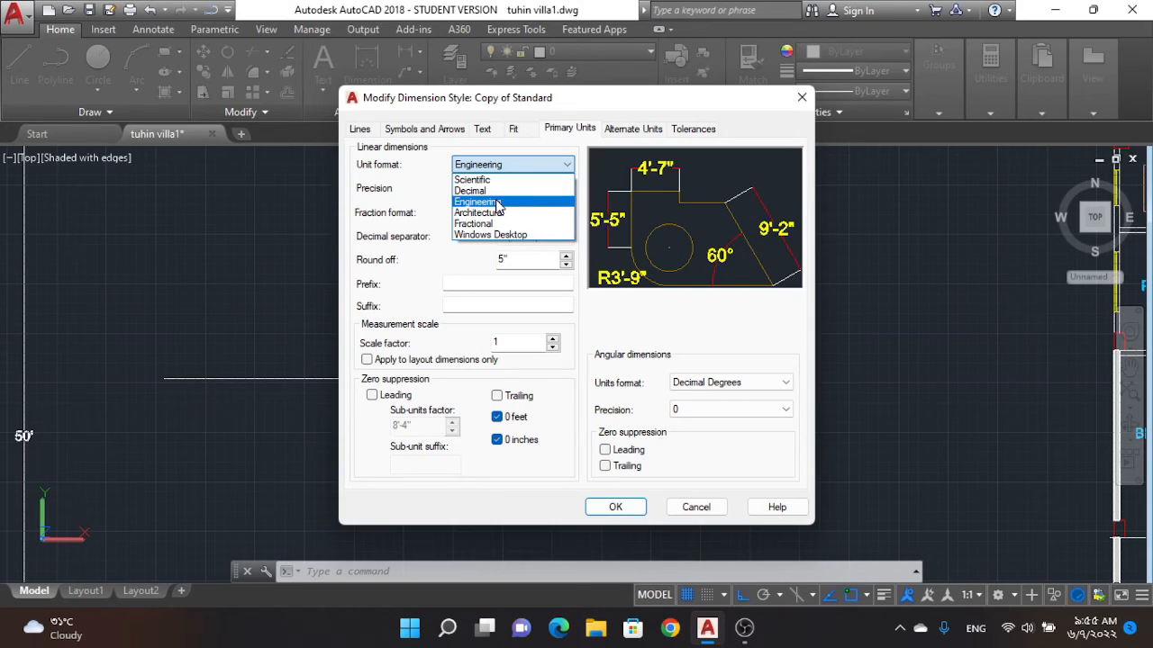
{"action": "left_click", "coordinate": [497, 203]}
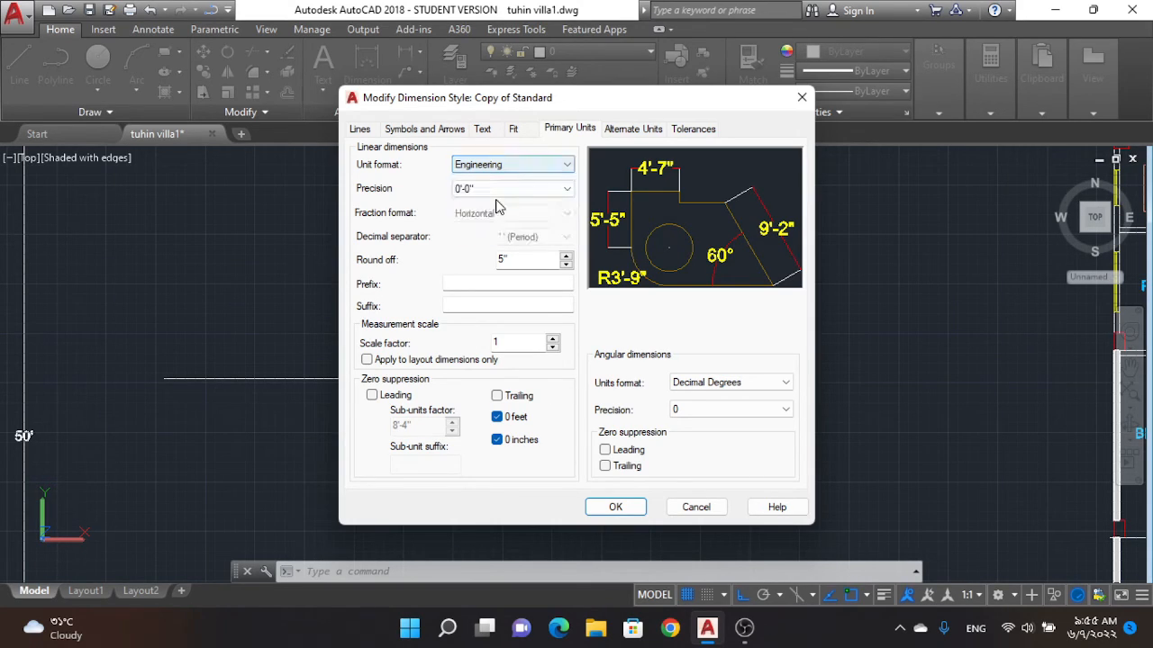
{"action": "left_click", "coordinate": [497, 189]}
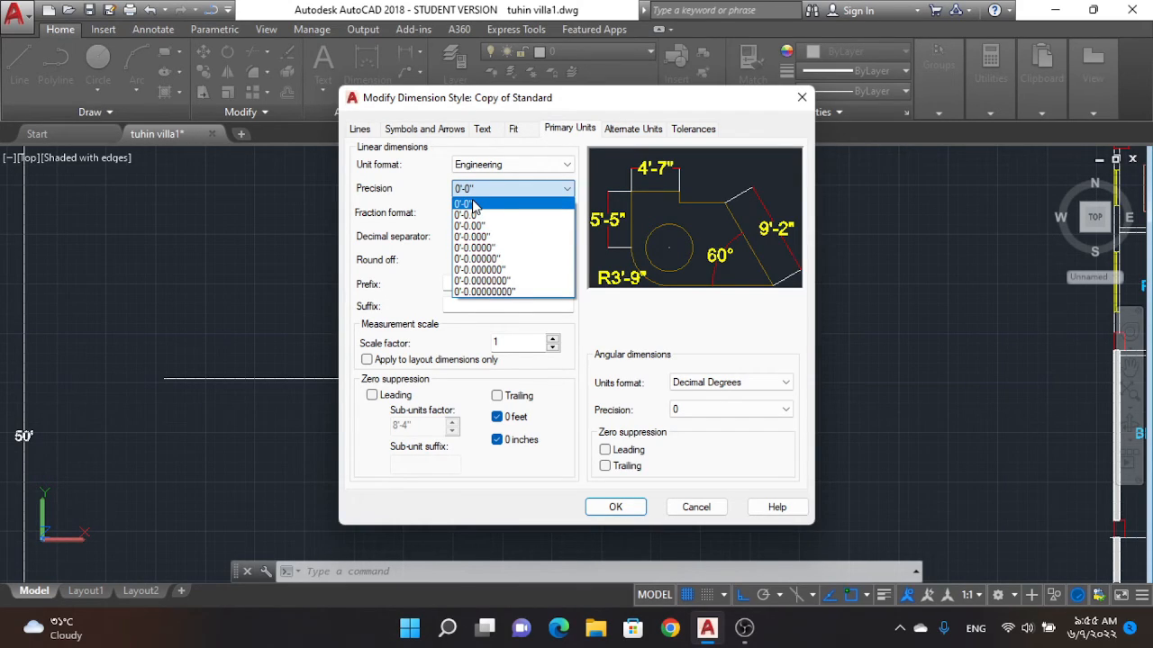
{"action": "left_click", "coordinate": [472, 204]}
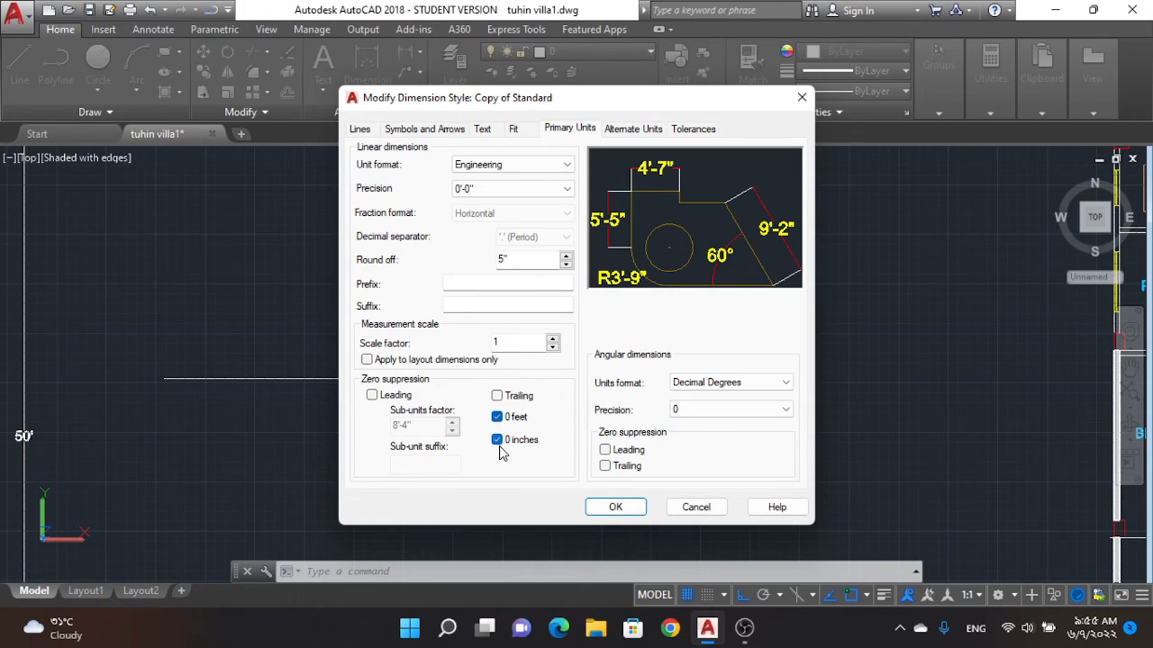
Step: Review the alternate units and tolerance settings, apply the changes to the Copy of Standard style, and close the Dimension Style Manager
{"action": "left_click", "coordinate": [604, 507]}
{"action": "left_click", "coordinate": [620, 136]}
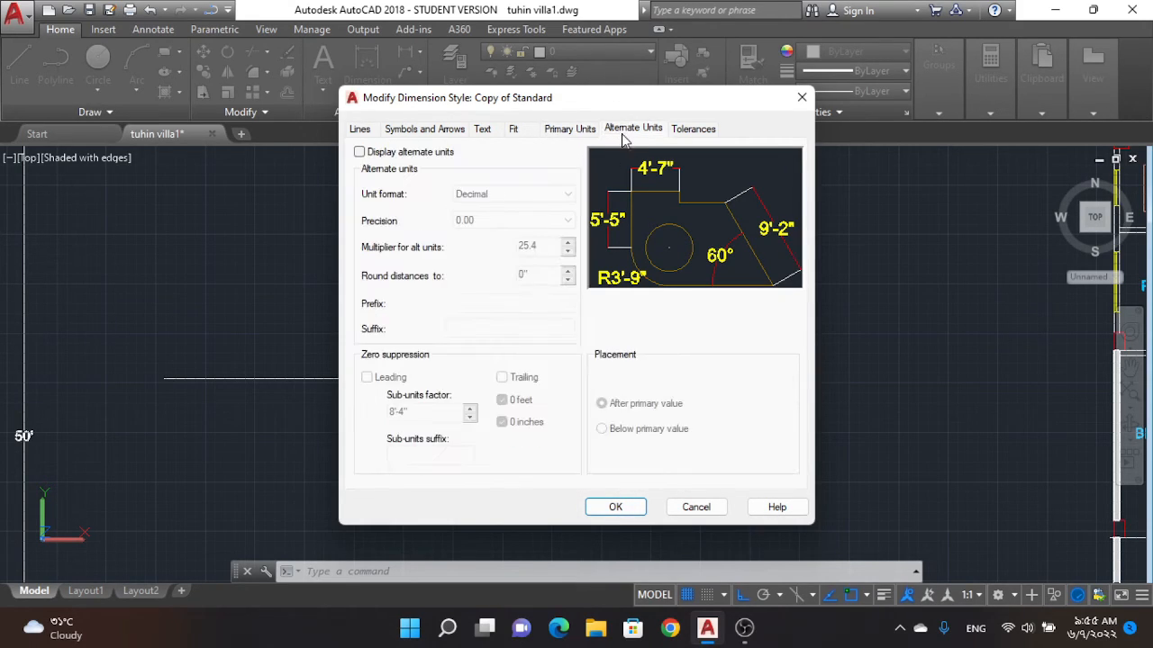
{"action": "left_click", "coordinate": [685, 130]}
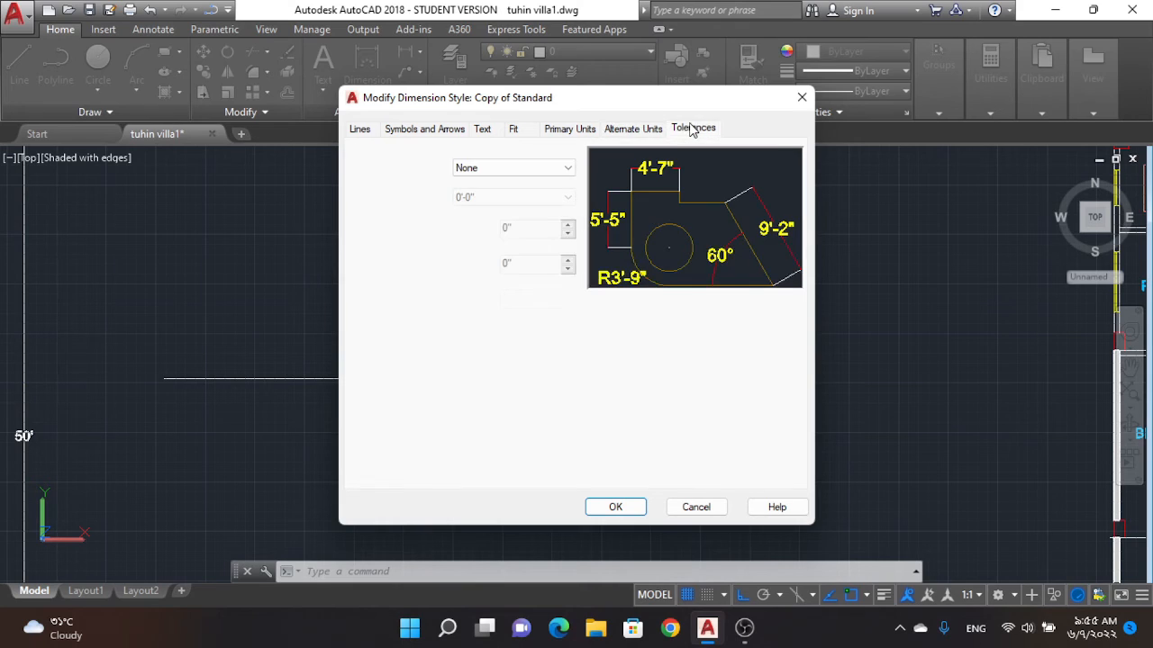
{"action": "left_click", "coordinate": [587, 130]}
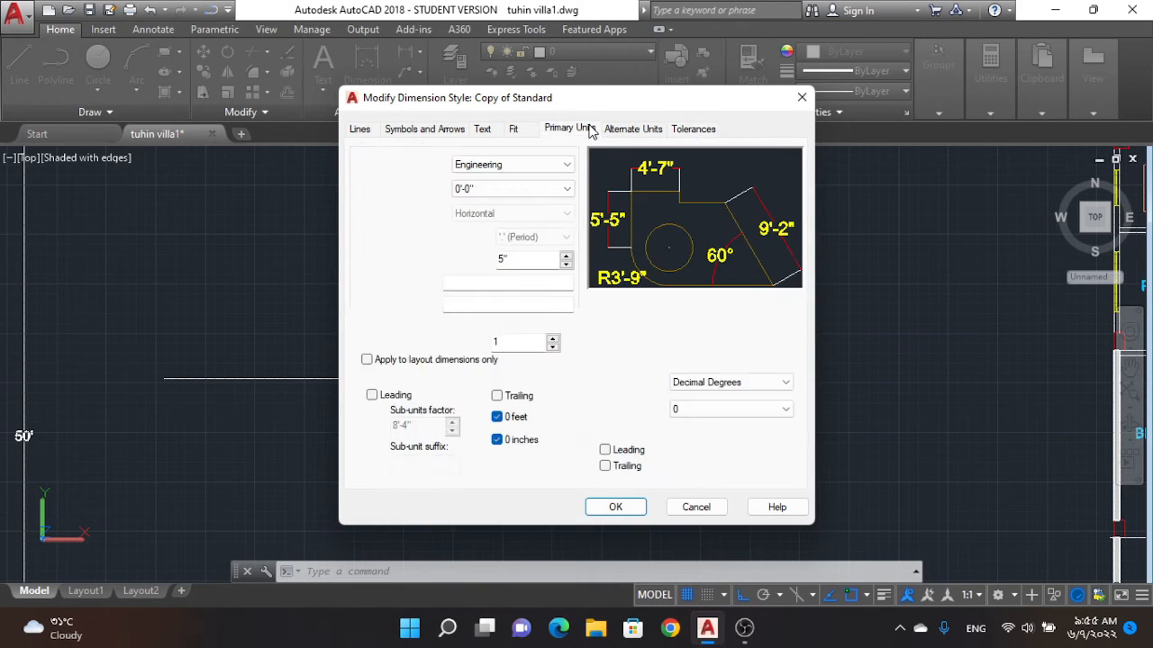
{"action": "left_click", "coordinate": [615, 507]}
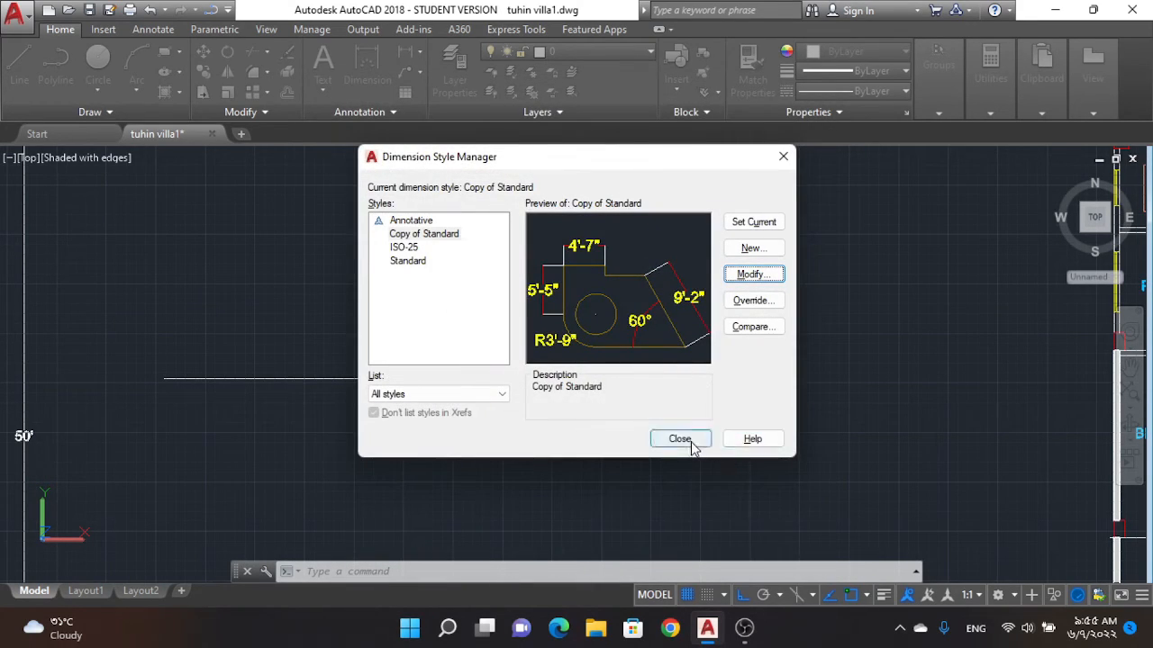
{"action": "left_click", "coordinate": [682, 442]}
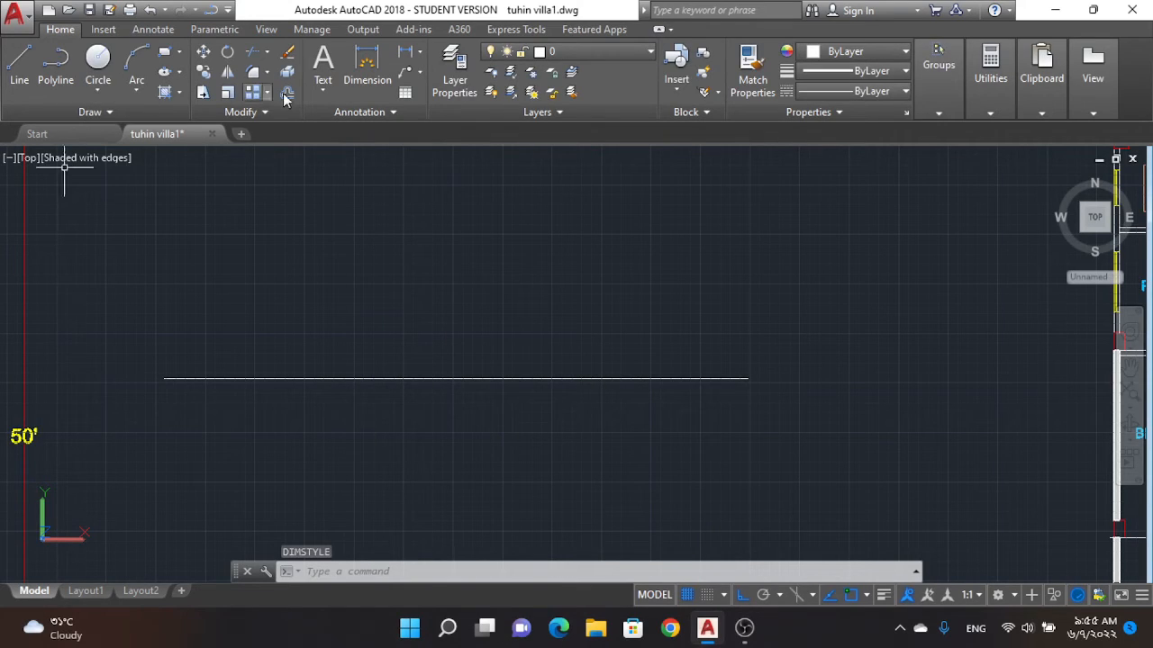
Step: Dimension the horizontal line between the two villa plans end to end, placing the dimension about 7' above it
{"action": "left_click", "coordinate": [366, 63]}
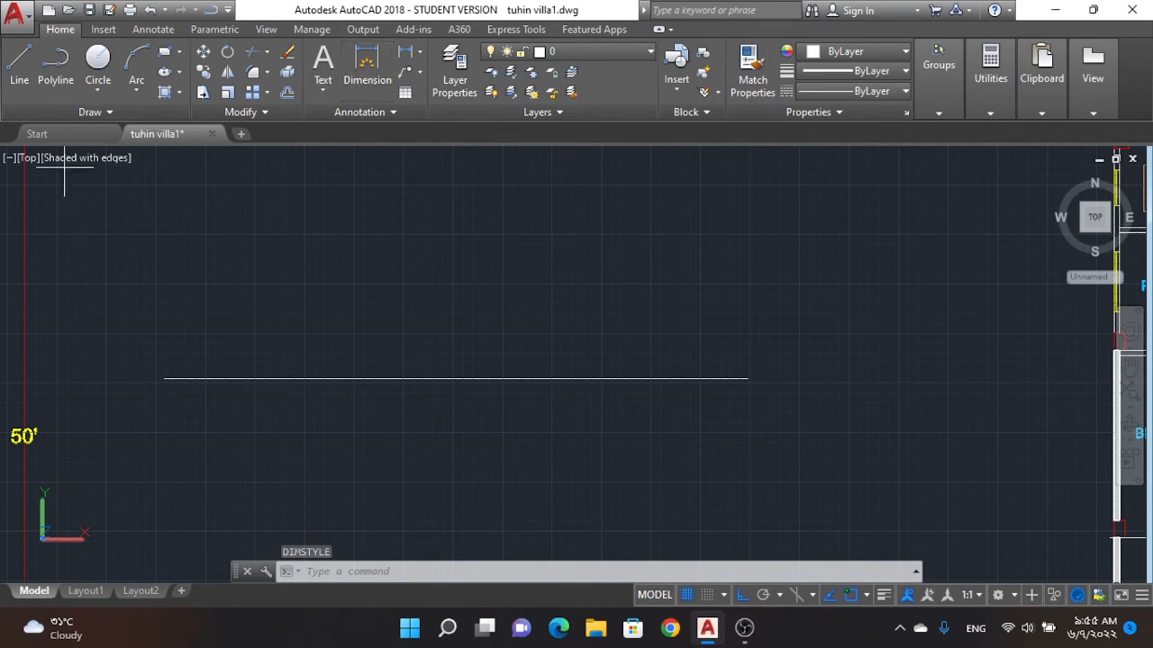
{"action": "left_click", "coordinate": [167, 379]}
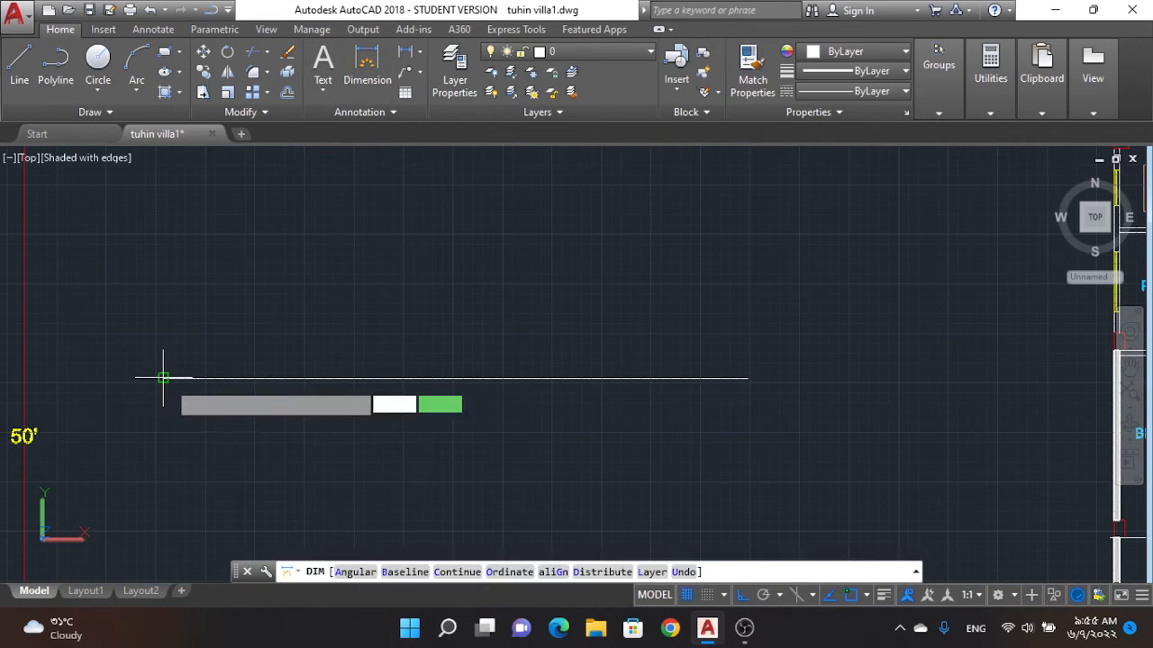
{"action": "left_click", "coordinate": [748, 378]}
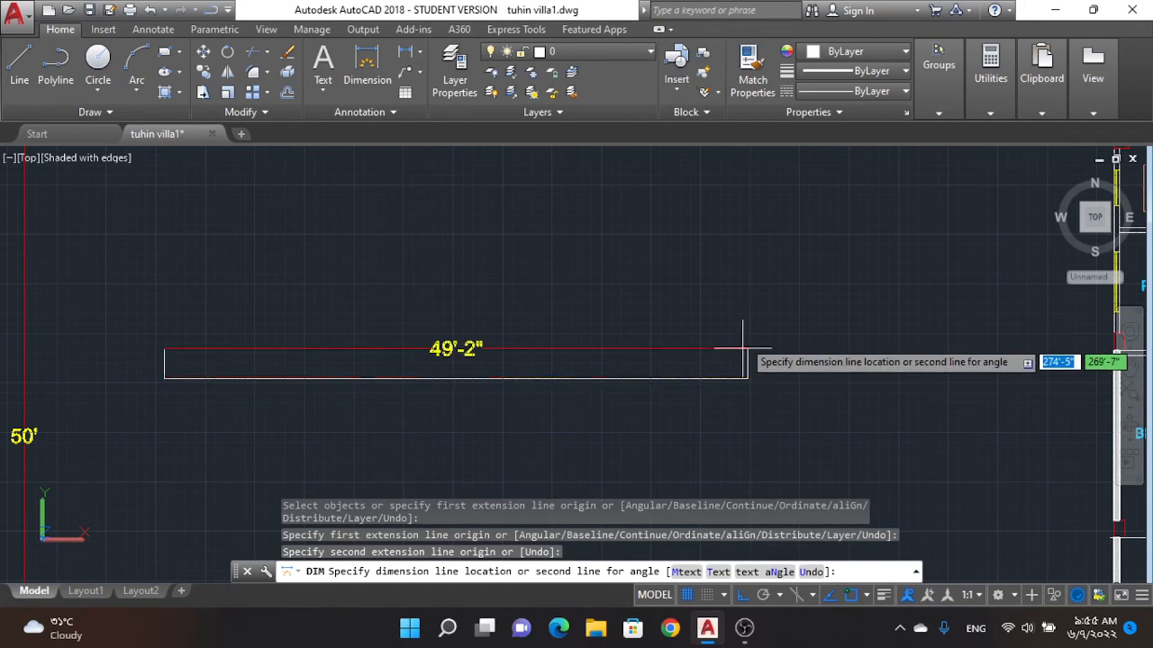
{"action": "left_click", "coordinate": [737, 292]}
{"action": "scroll", "coordinate": [492, 307], "scroll_direction": "up", "scroll_amount": 5}
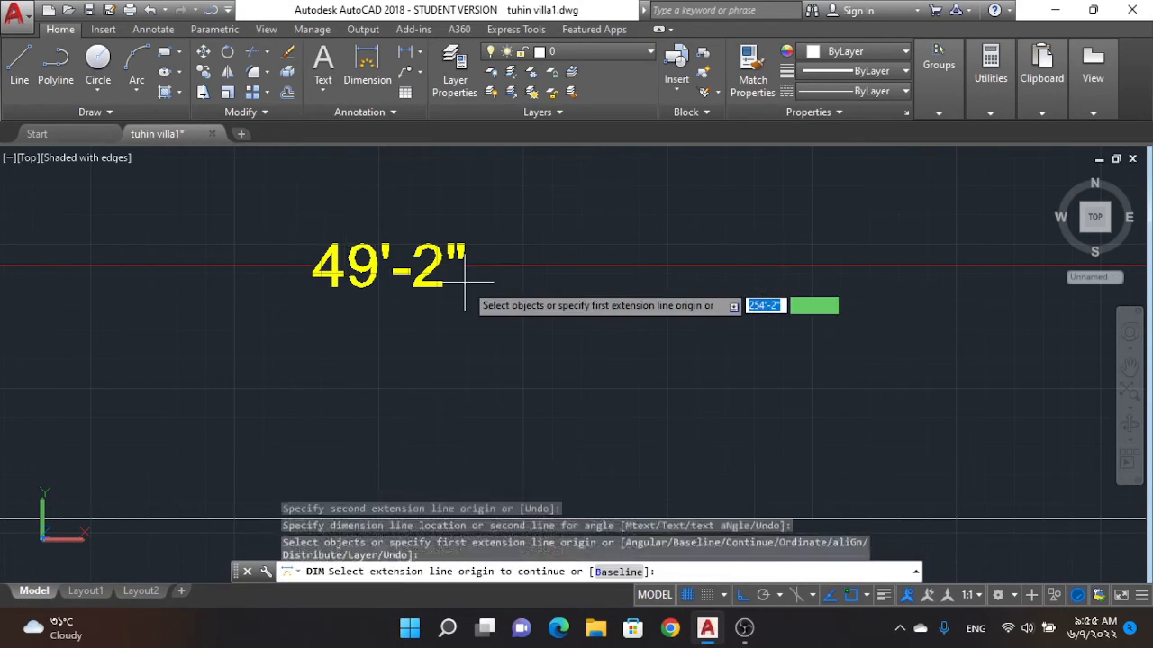
{"action": "scroll", "coordinate": [609, 353], "scroll_direction": "down", "scroll_amount": 5}
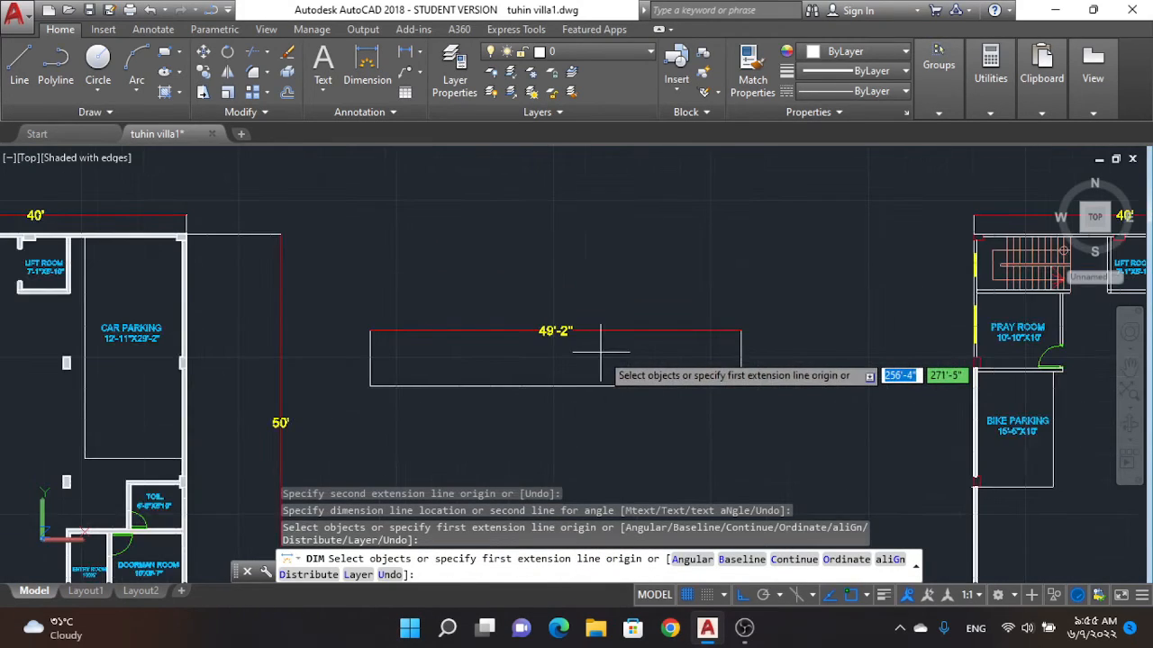
{"action": "scroll", "coordinate": [576, 356], "scroll_direction": "up", "scroll_amount": 3}
{"action": "scroll", "coordinate": [516, 326], "scroll_direction": "up", "scroll_amount": 3}
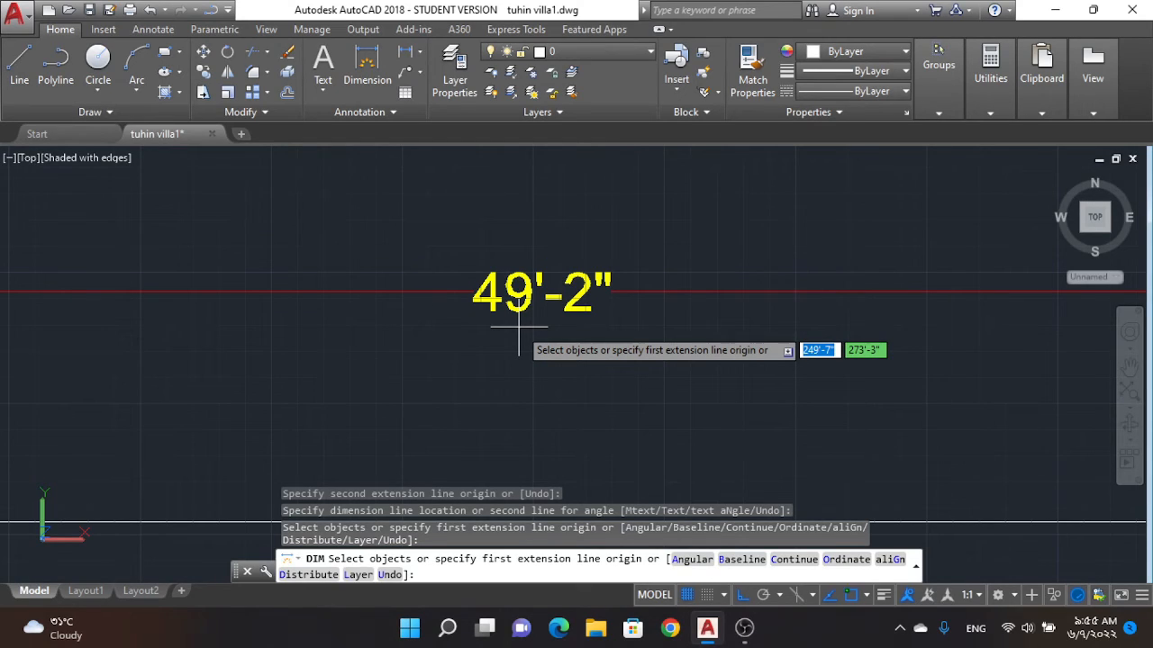
{"action": "key", "text": "Escape"}
{"action": "key", "text": "Escape"}
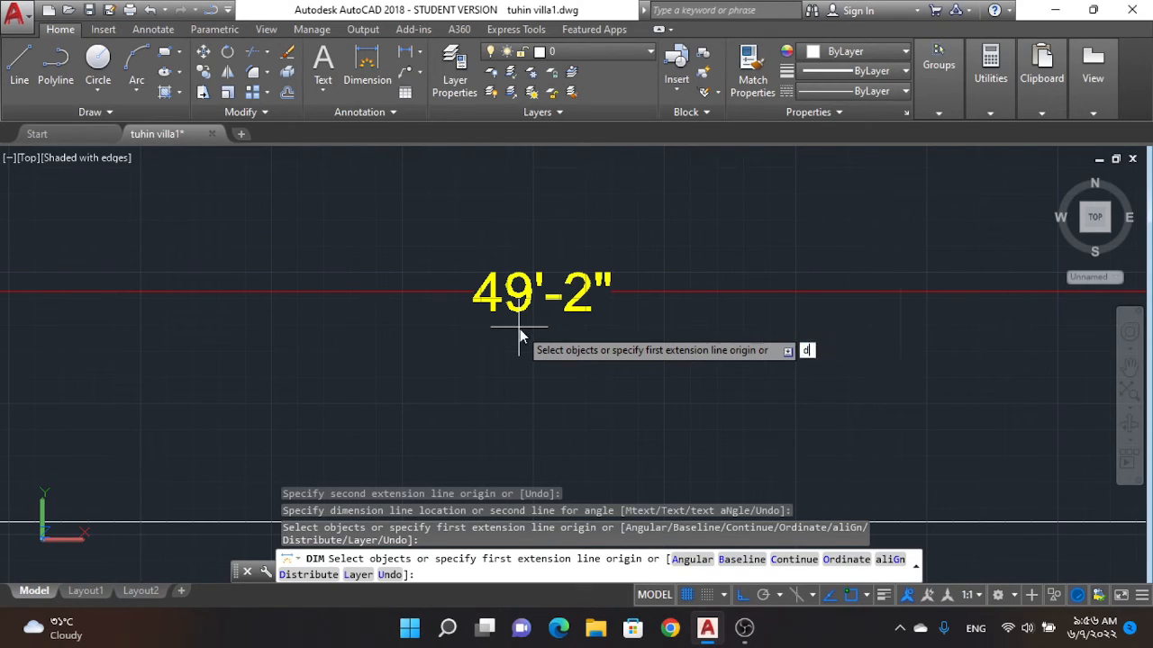
Step: Reopen the Copy of Standard dimension style for modification and check its primary unit format
{"action": "type", "text": "d"}
{"action": "key", "text": "Return"}
{"action": "left_click", "coordinate": [746, 276]}
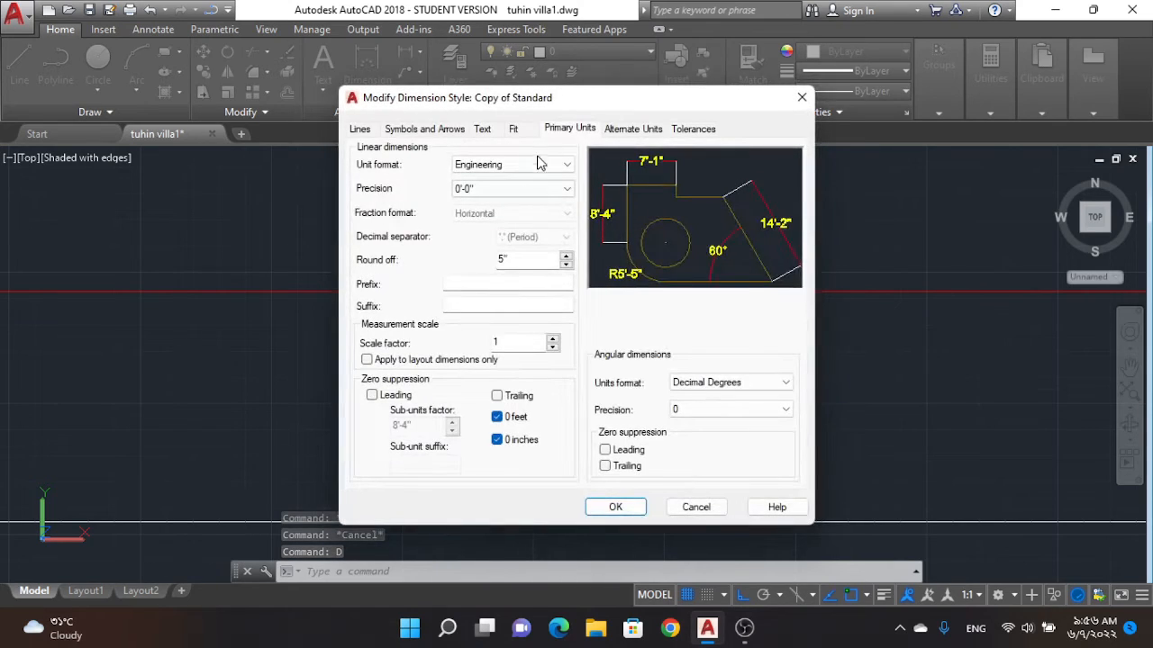
{"action": "left_click", "coordinate": [509, 167]}
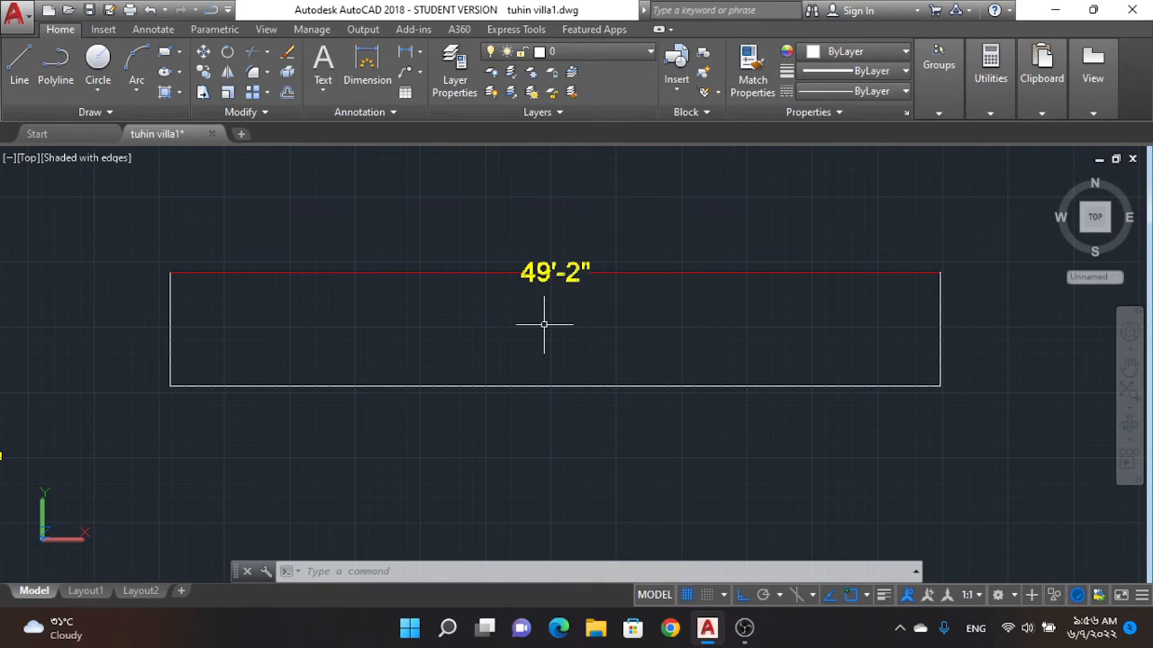
{"action": "scroll", "coordinate": [624, 348], "scroll_direction": "down", "scroll_amount": 3}
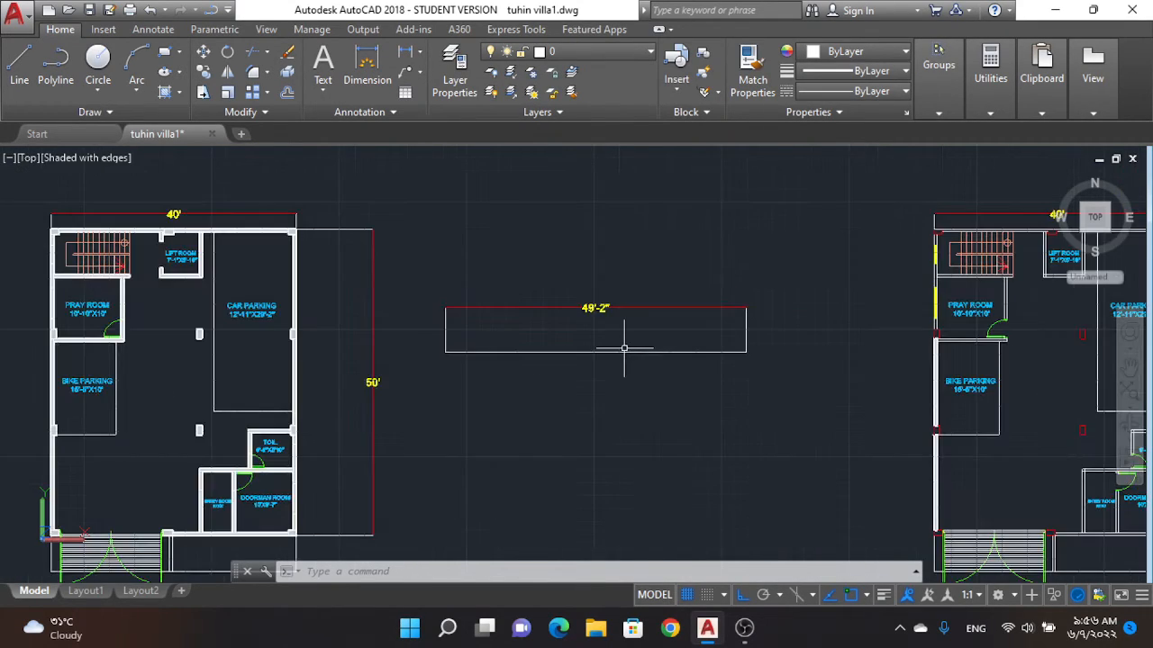
{"action": "scroll", "coordinate": [624, 348], "scroll_direction": "down", "scroll_amount": 4}
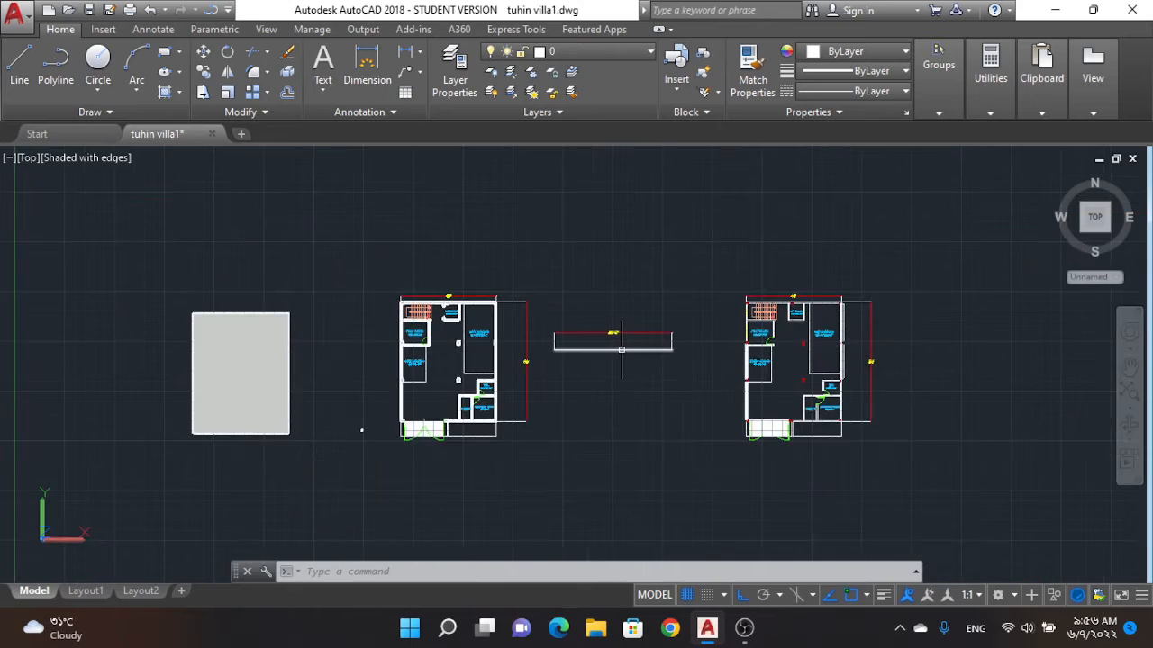
{"action": "scroll", "coordinate": [595, 334], "scroll_direction": "up", "scroll_amount": 3}
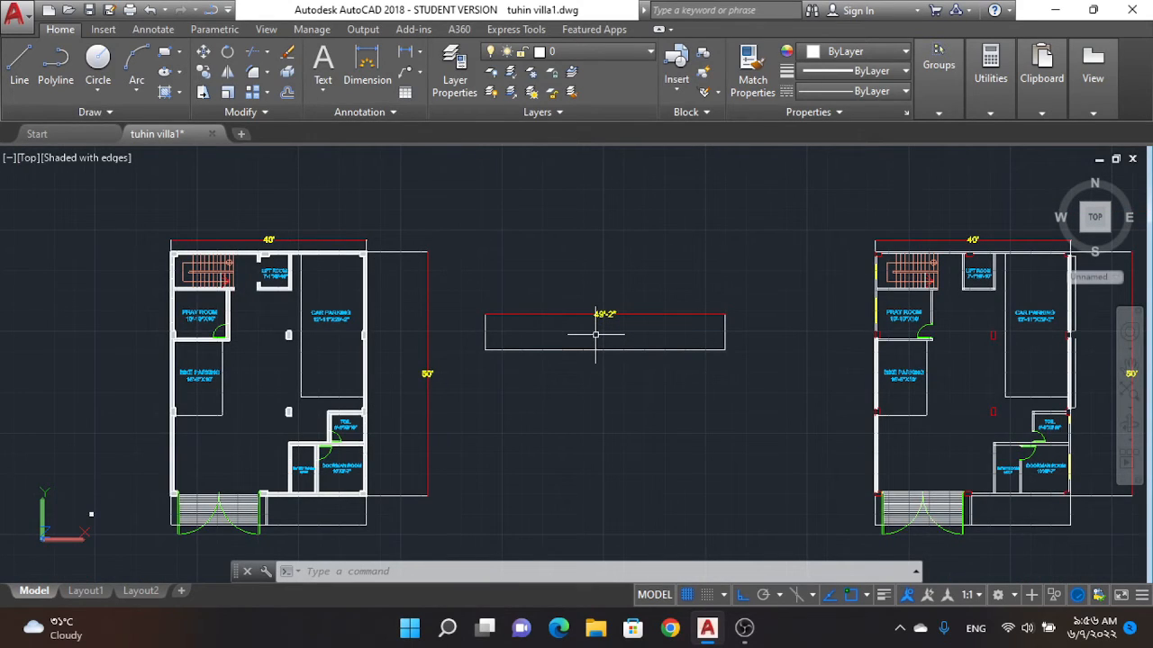